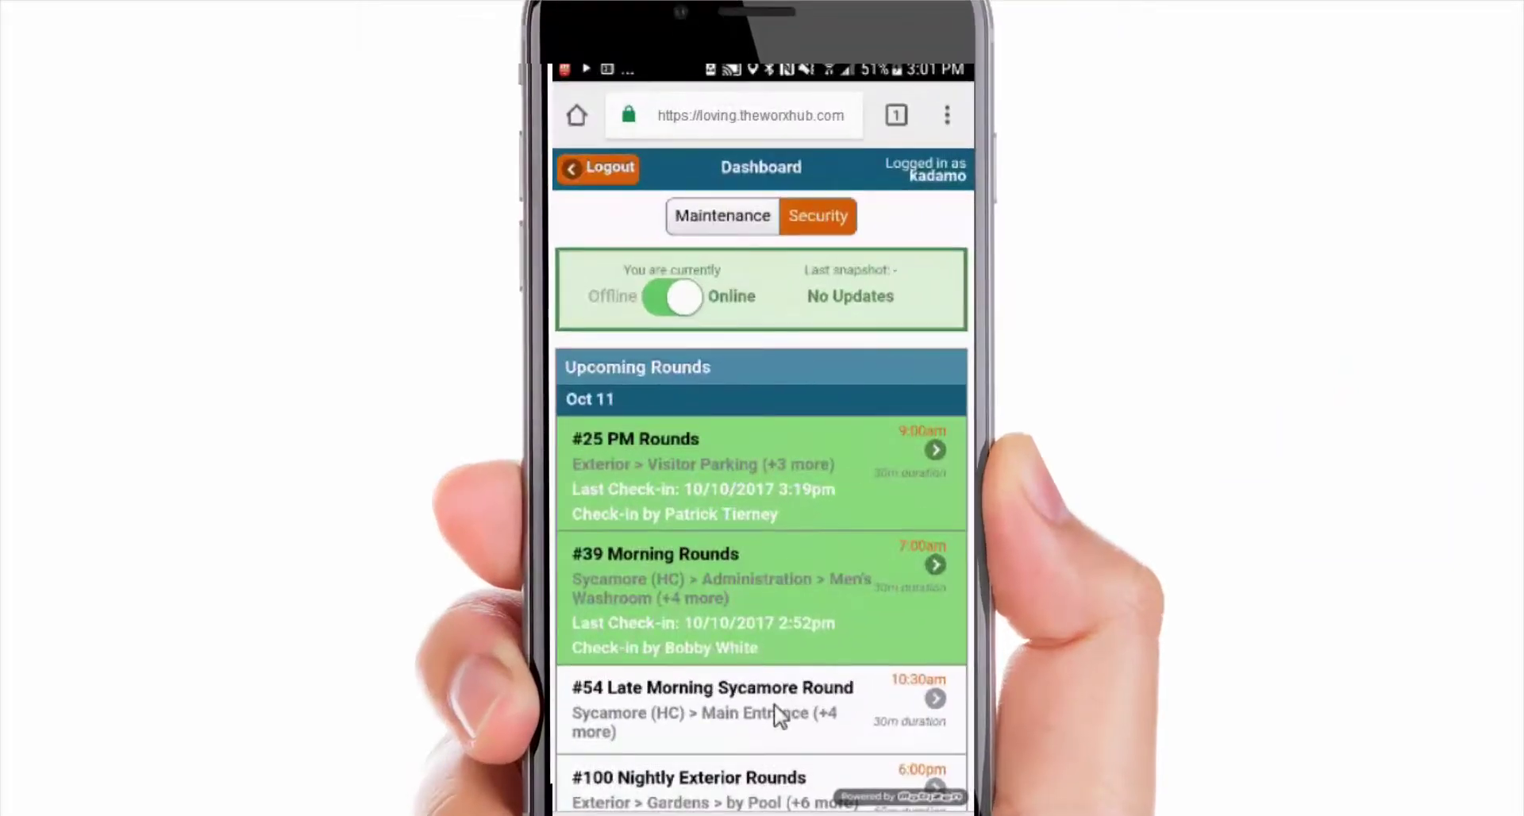
# Start round #100 Nightly Exterior Rounds.
pyautogui.moveTo(762, 766); pyautogui.dragTo(779, 563)
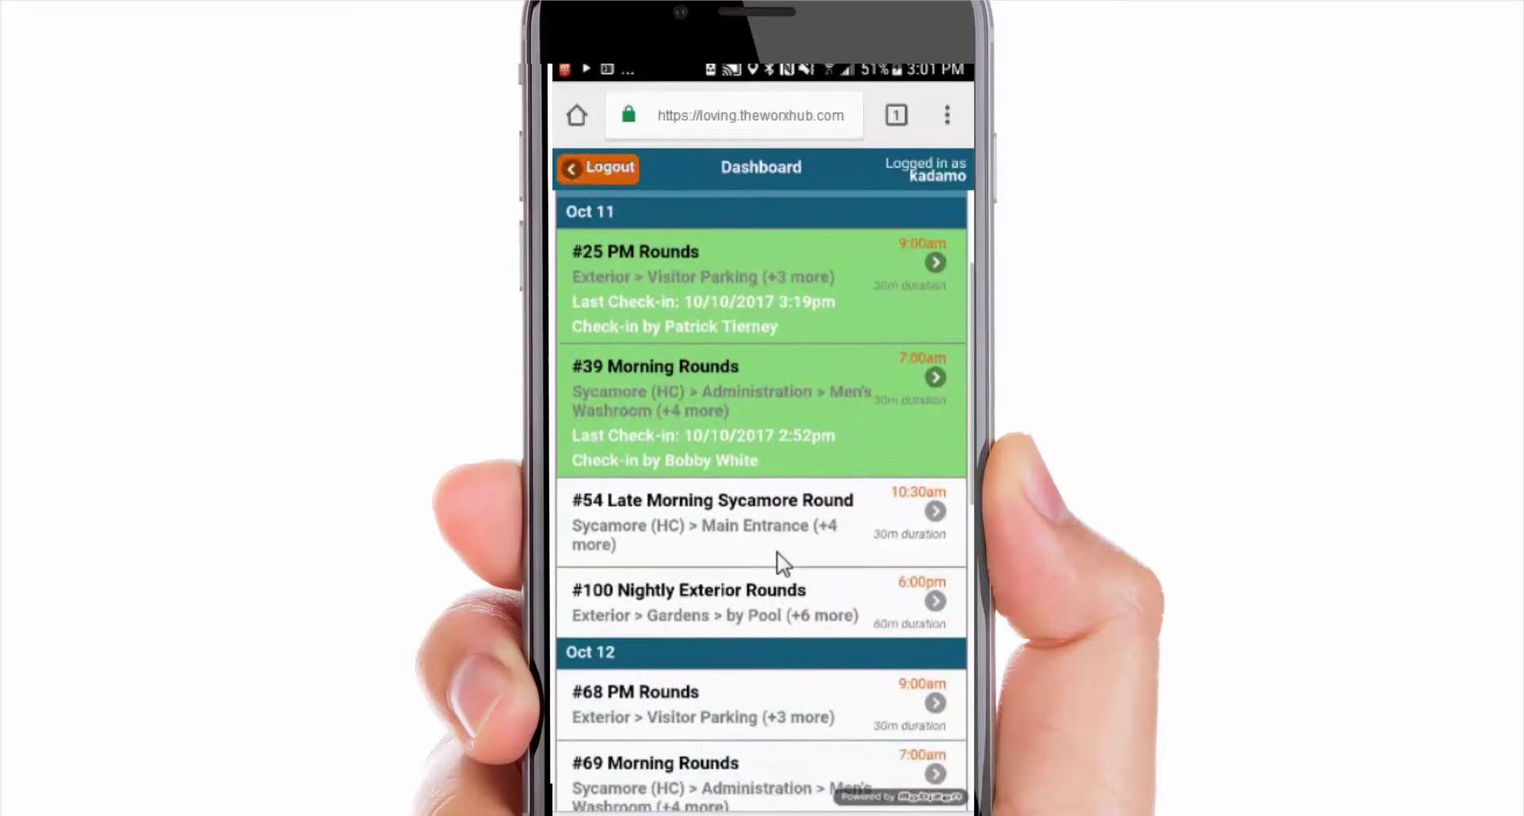
pyautogui.click(747, 608)
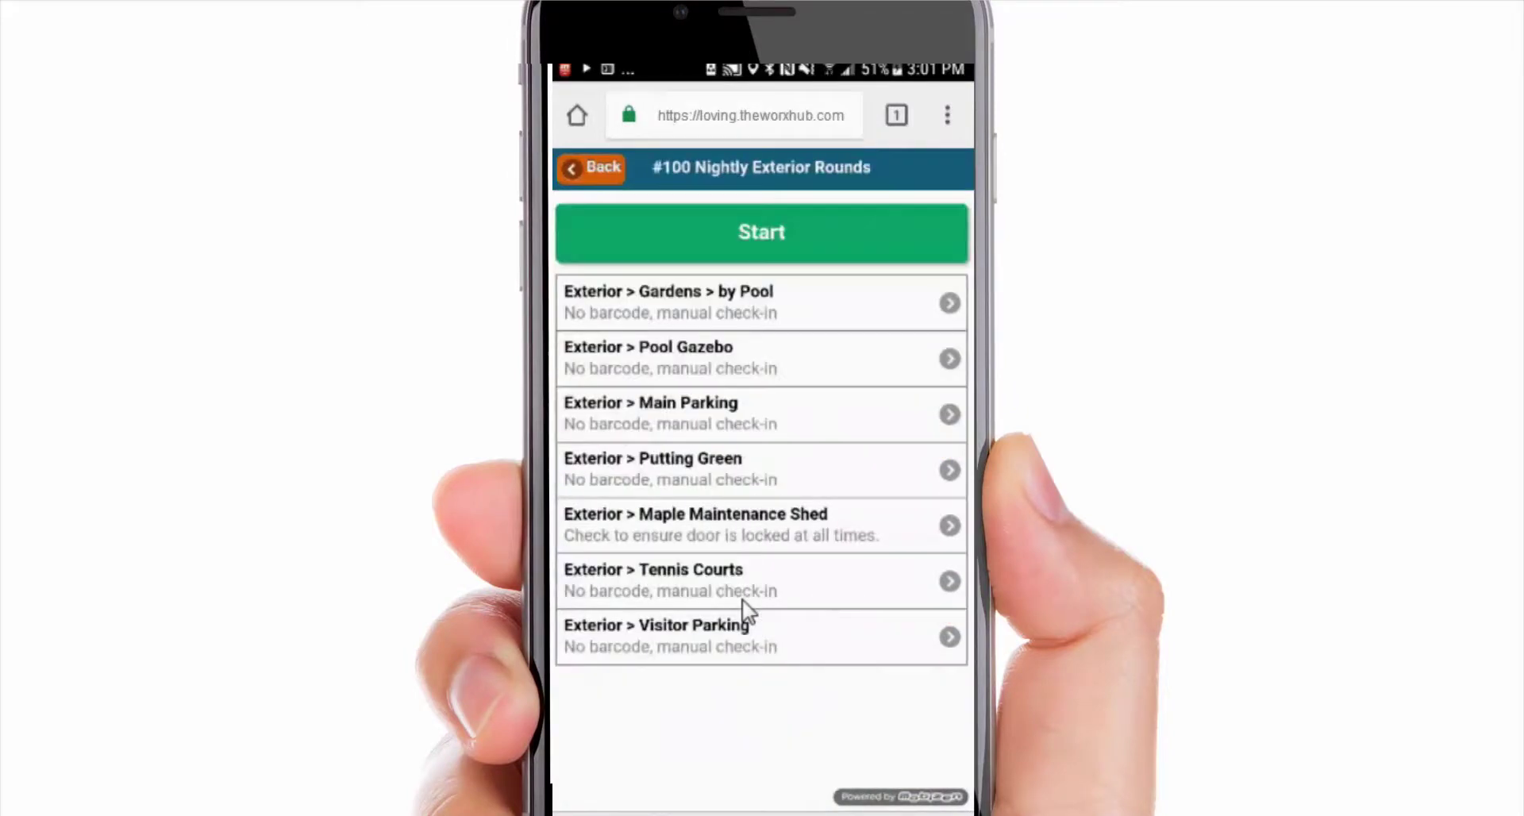
pyautogui.click(796, 234)
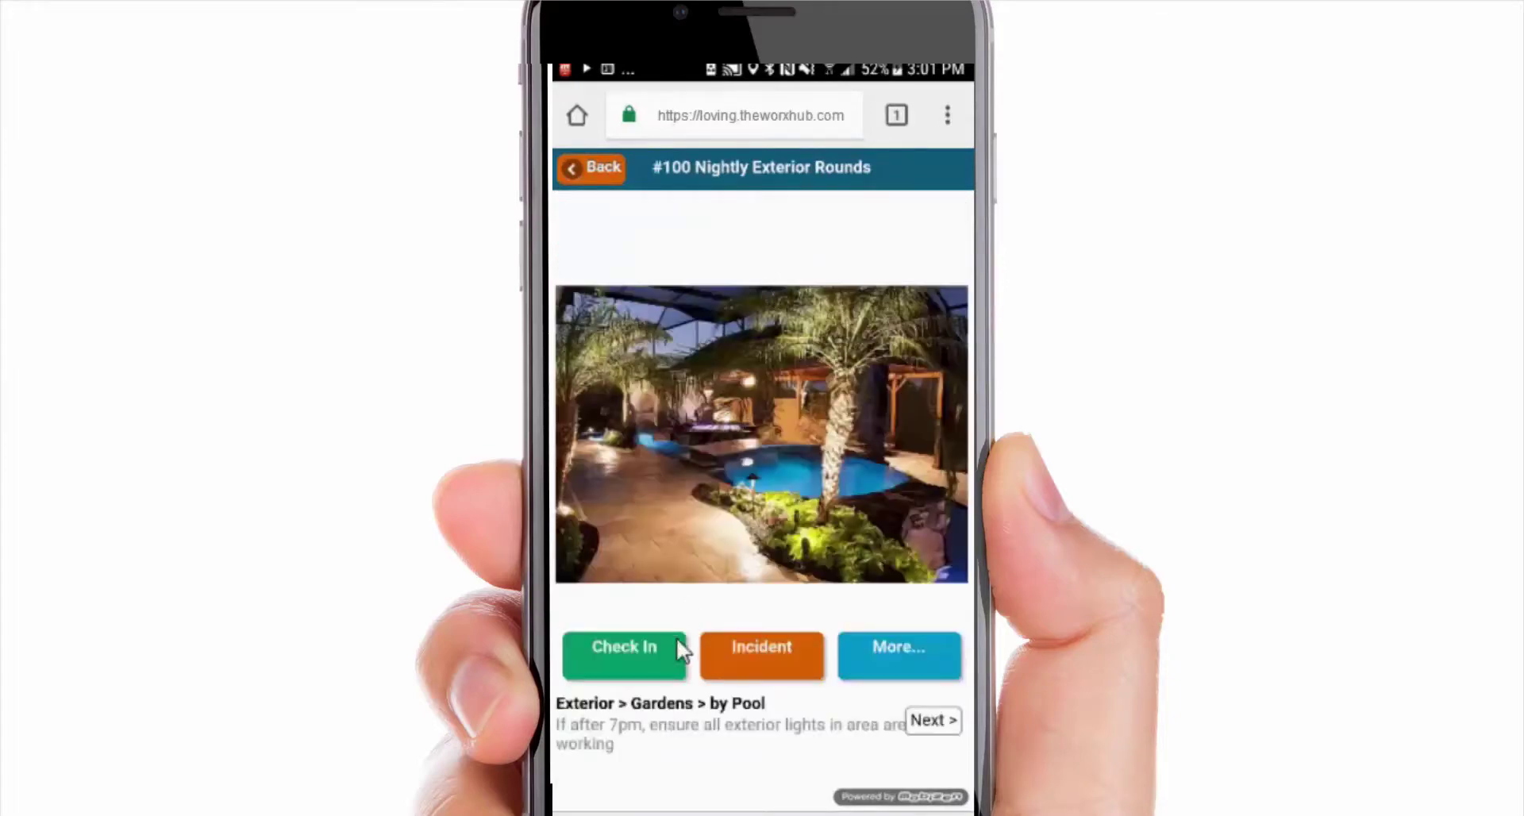
# Check in at the Gardens by Pool and Maple Maintenance Shed checkpoints.
pyautogui.click(602, 645)
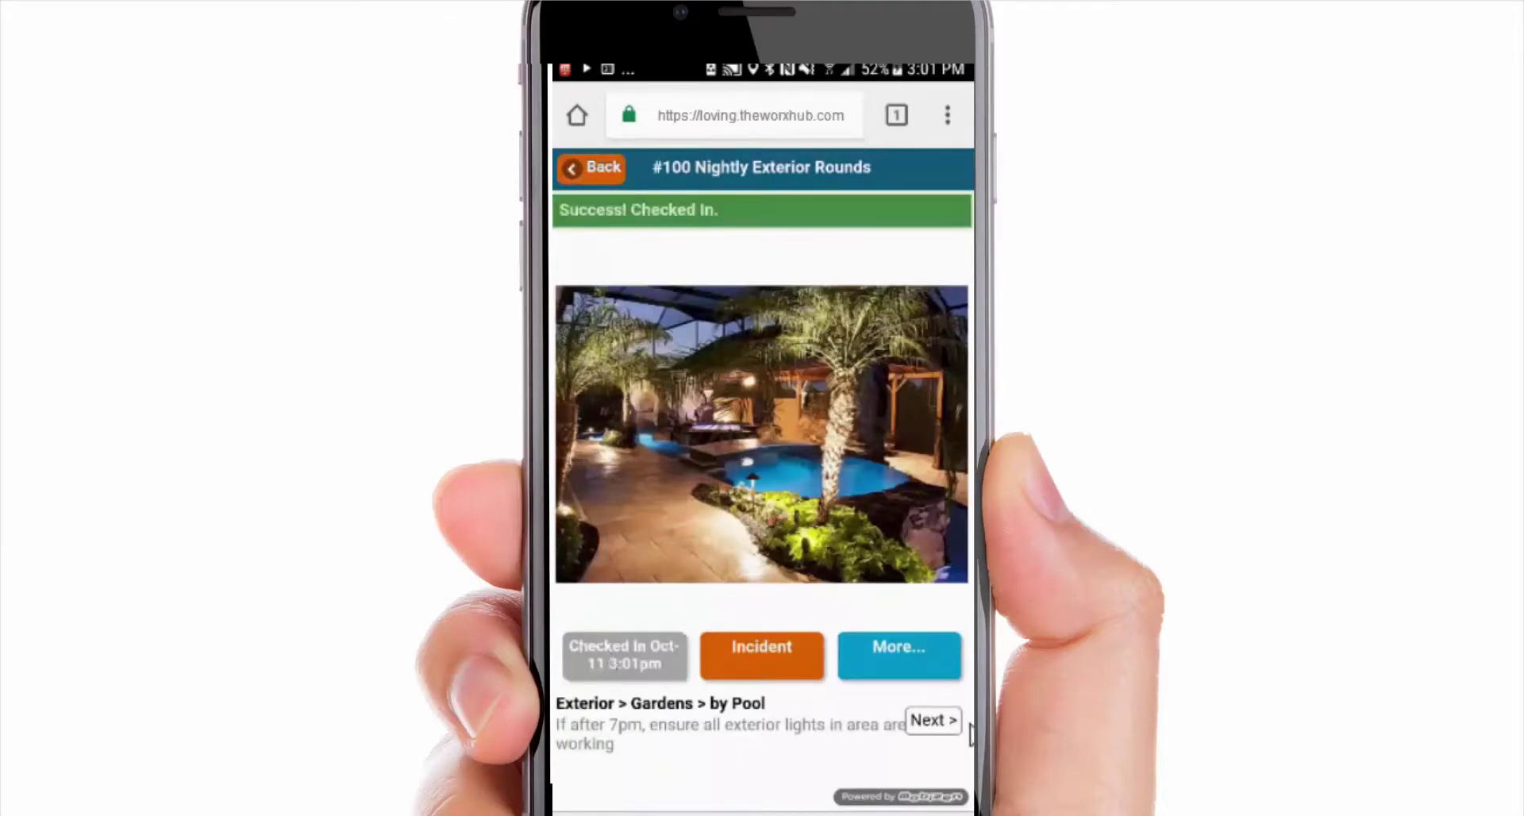
pyautogui.click(944, 720)
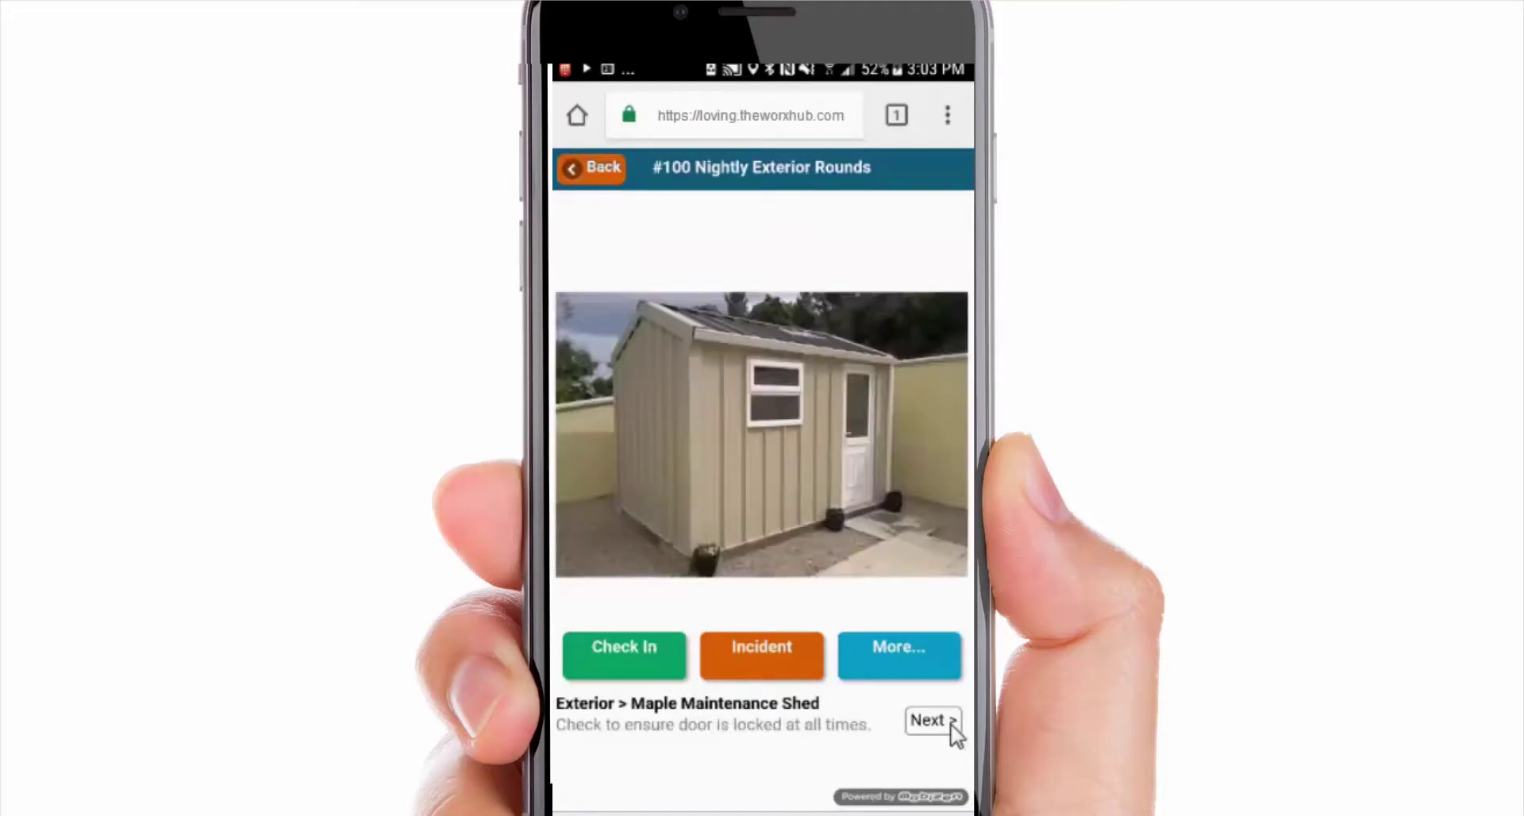
pyautogui.click(651, 647)
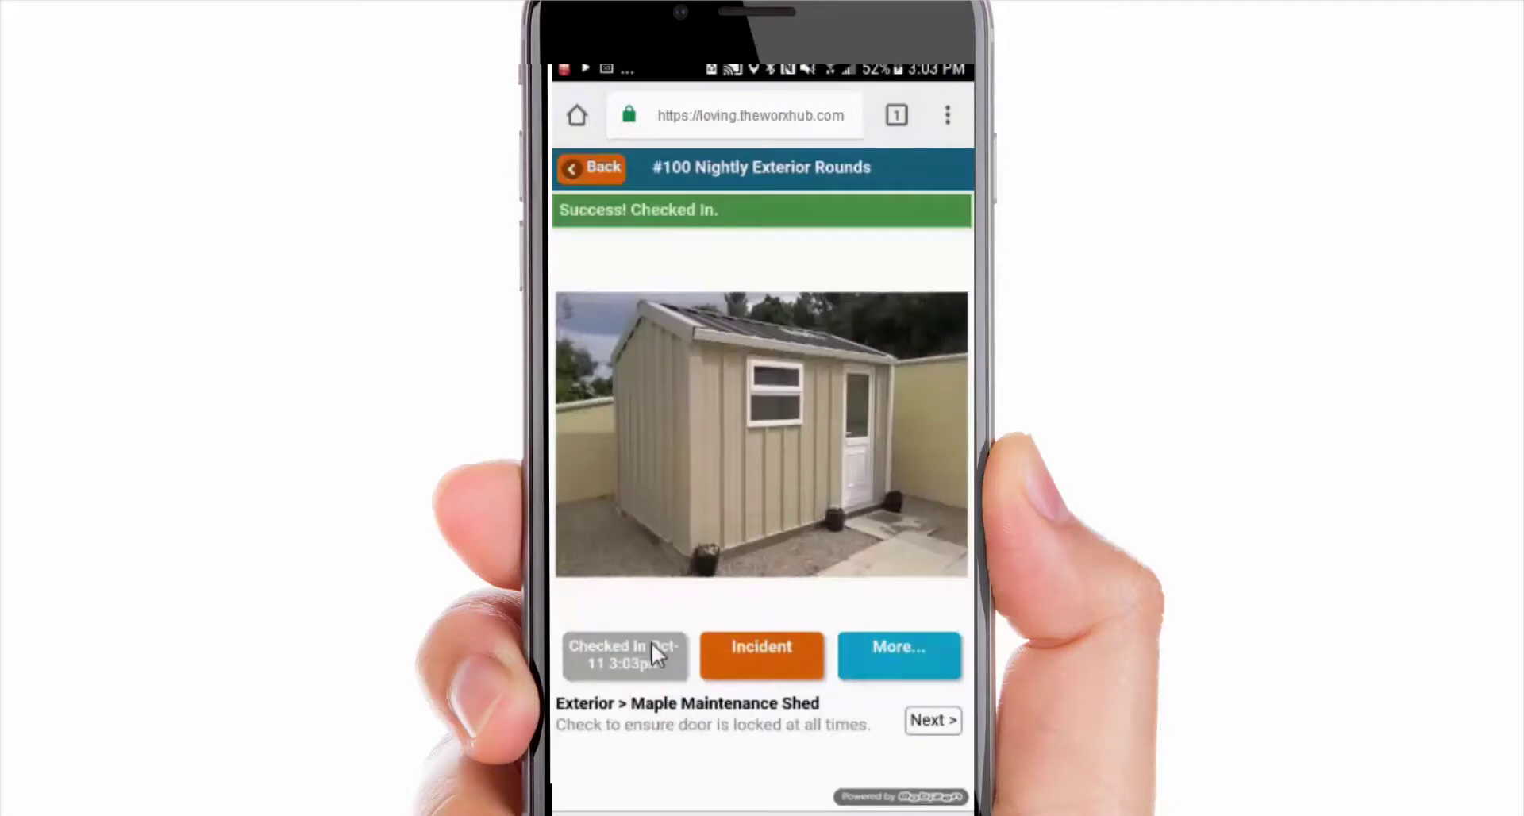
# File a Staff request 'door lock on shed is broken' with details 'it's a dial combo lock'.
pyautogui.click(917, 666)
pyautogui.click(932, 544)
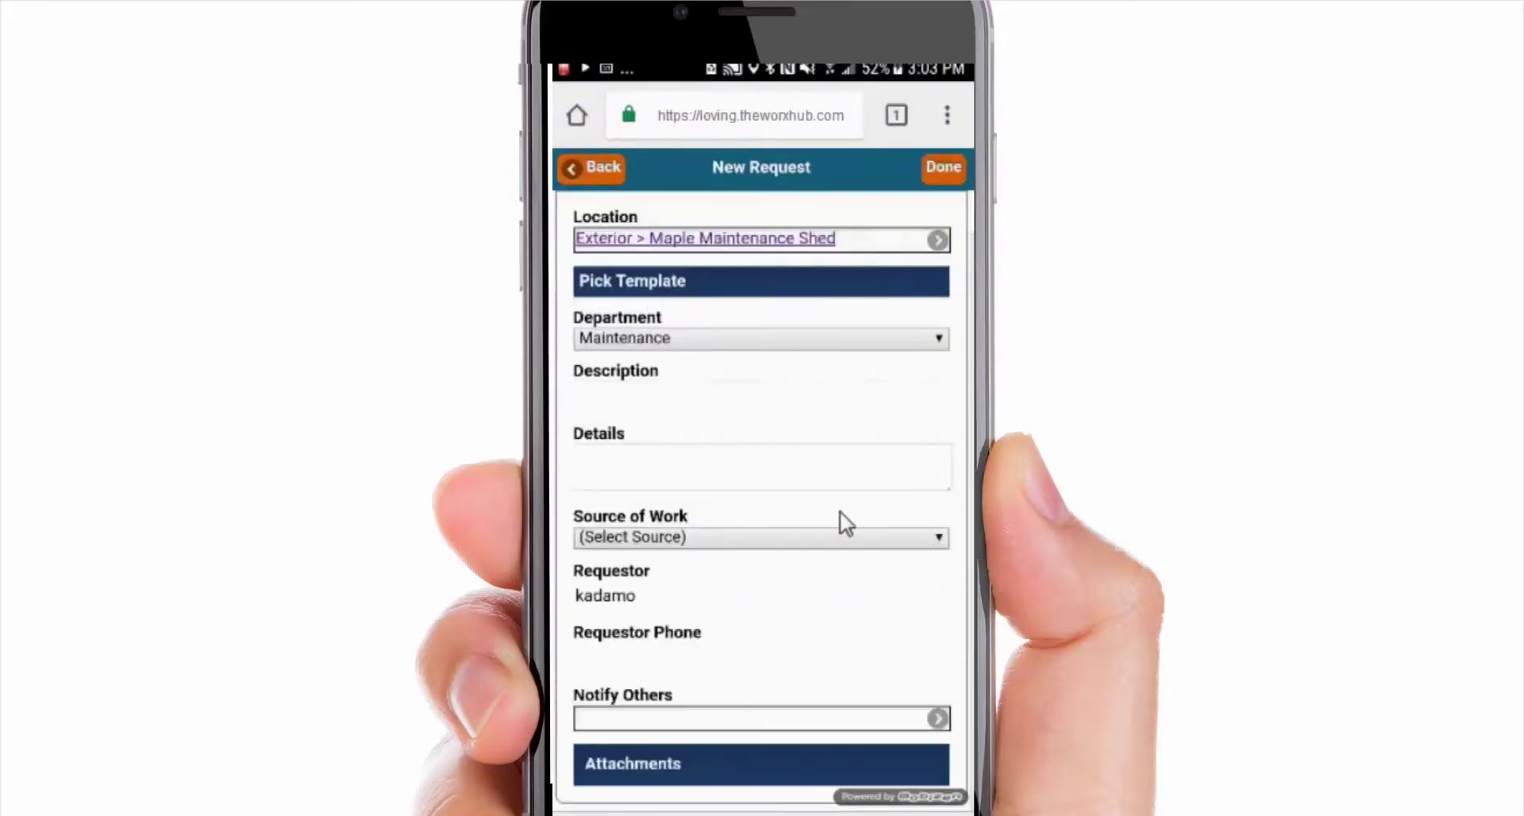
pyautogui.click(747, 403)
pyautogui.write('door lock on shed is broken')
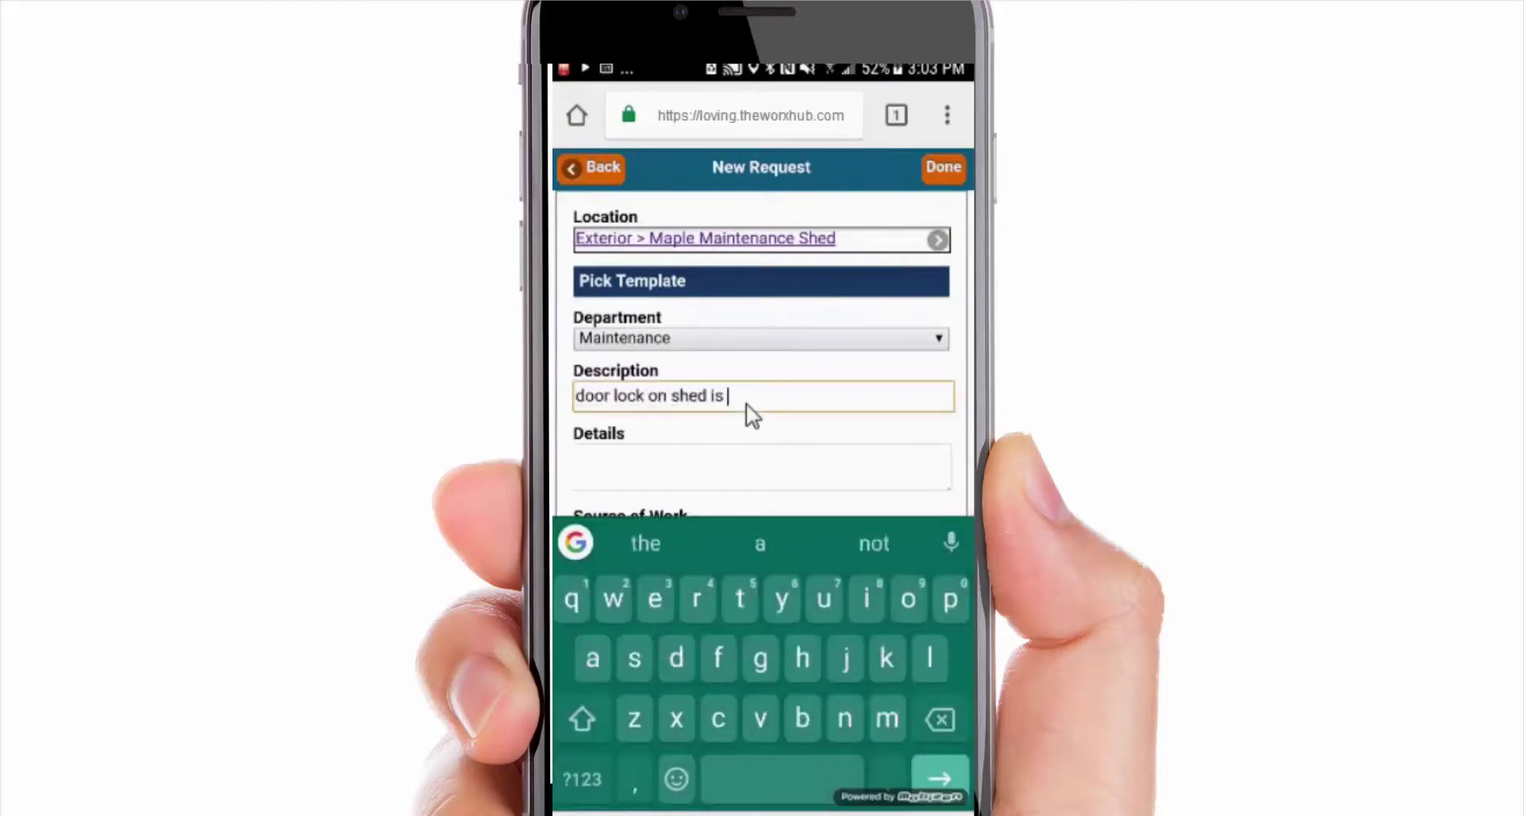
pyautogui.press('Tab')
pyautogui.write("it's a dial combo lock")
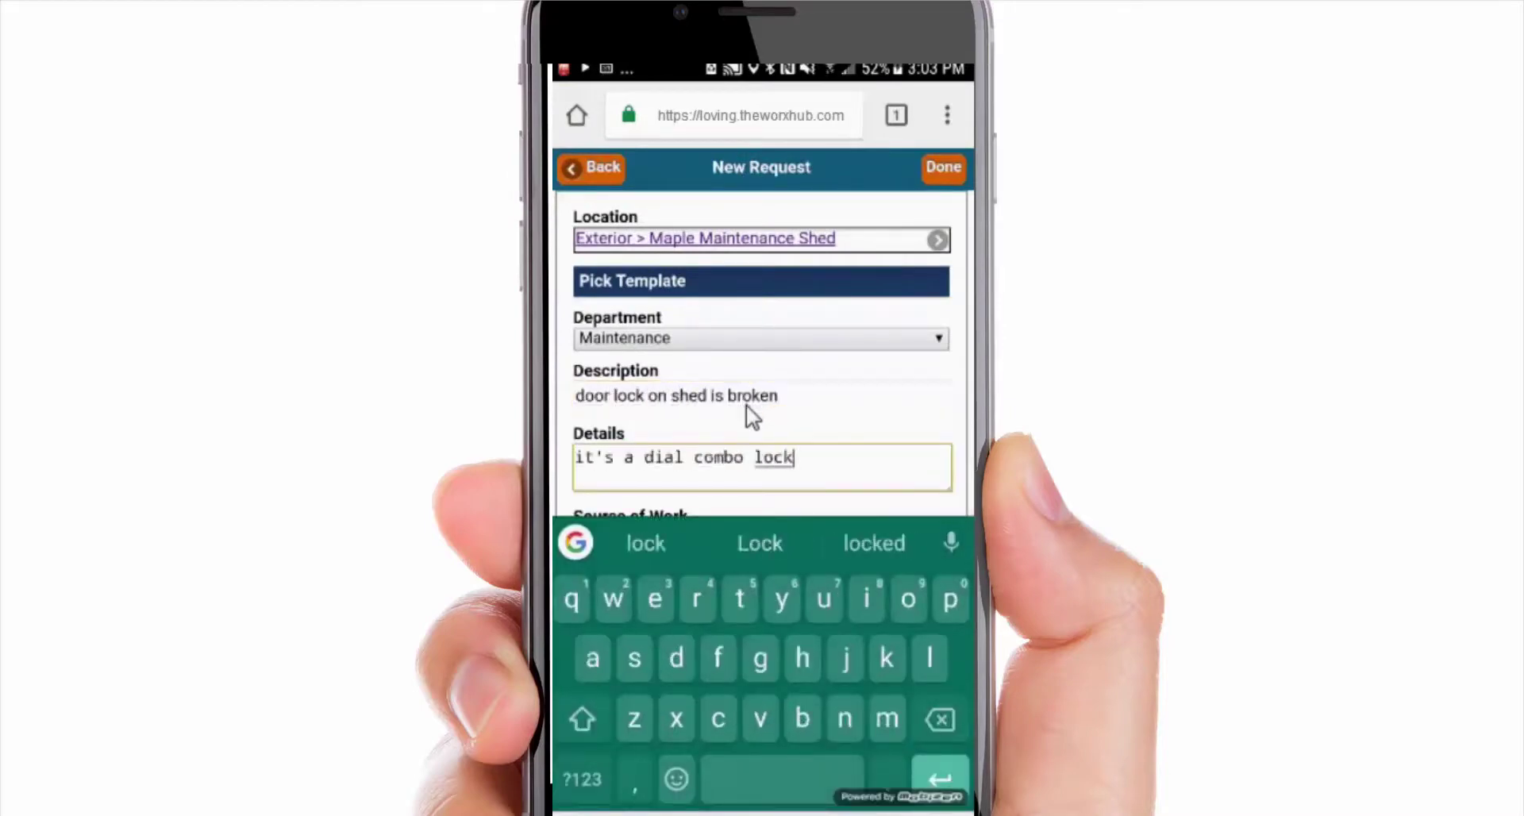
pyautogui.press('Tab')
pyautogui.click(781, 234)
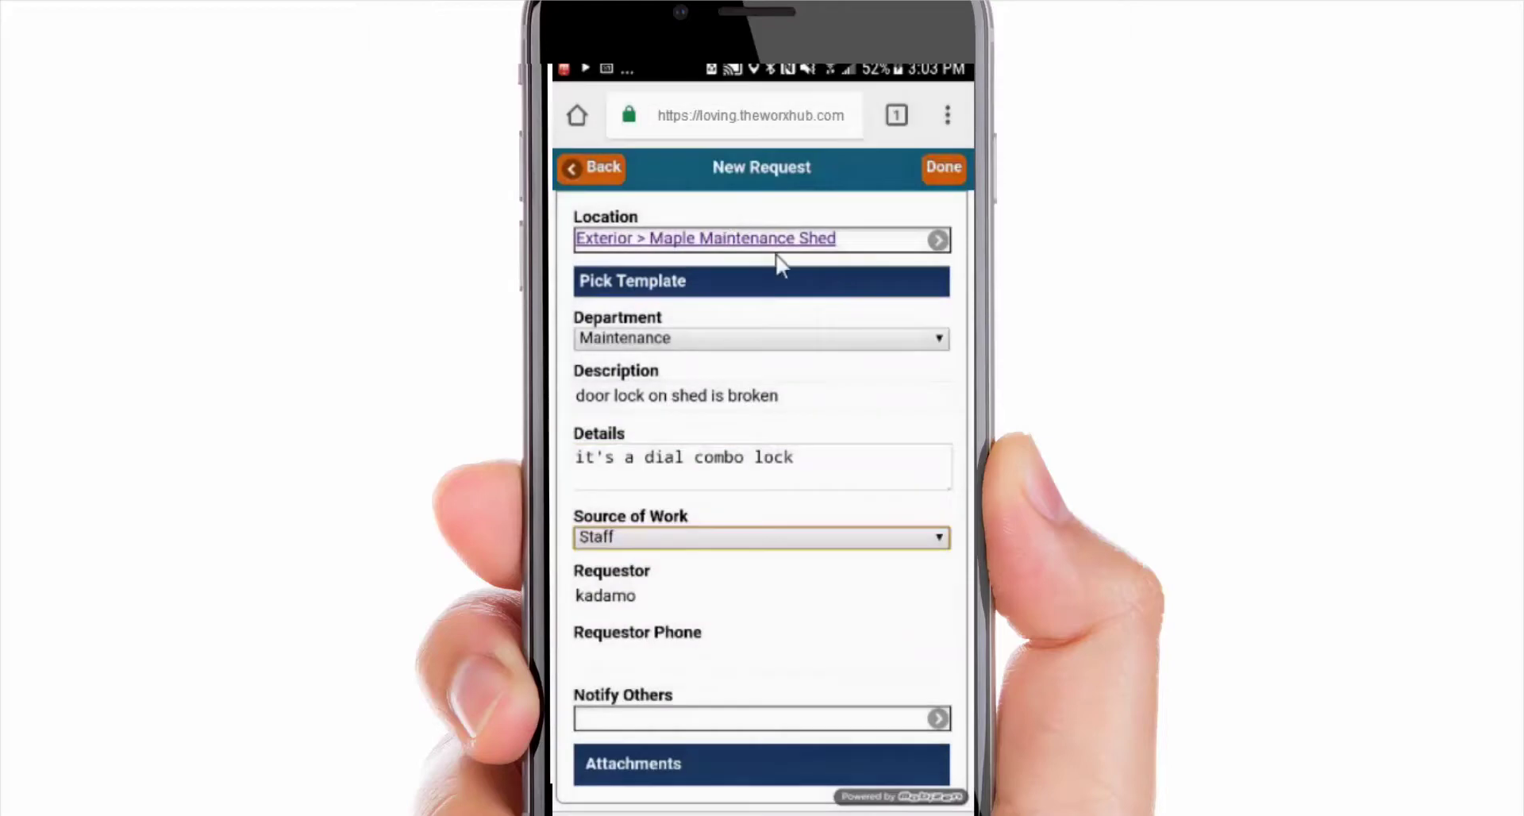
pyautogui.click(946, 167)
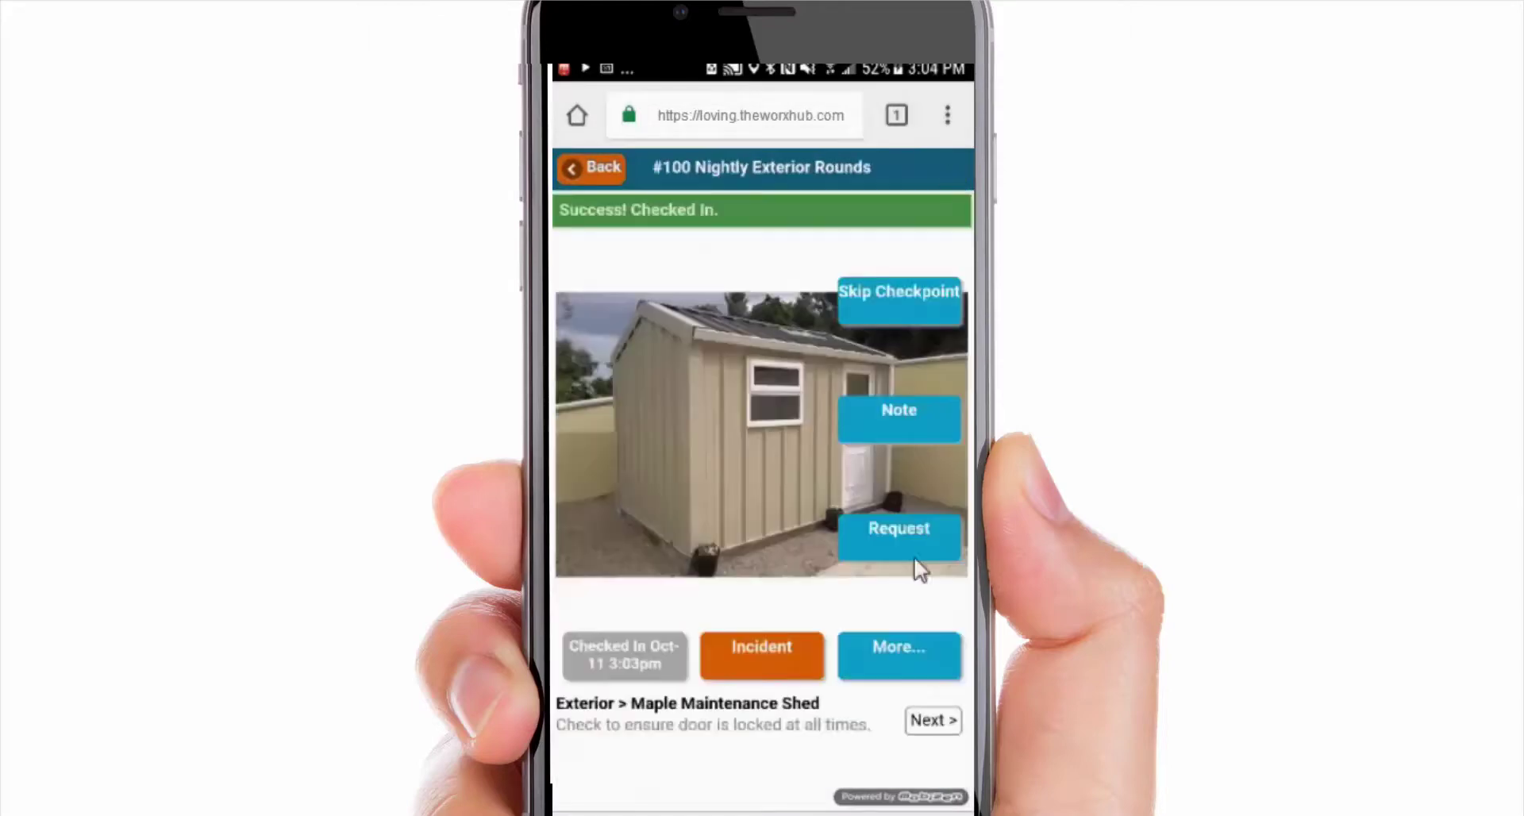
# At the next checkpoint, add the note 'clubs were not put away.'.
pyautogui.click(945, 724)
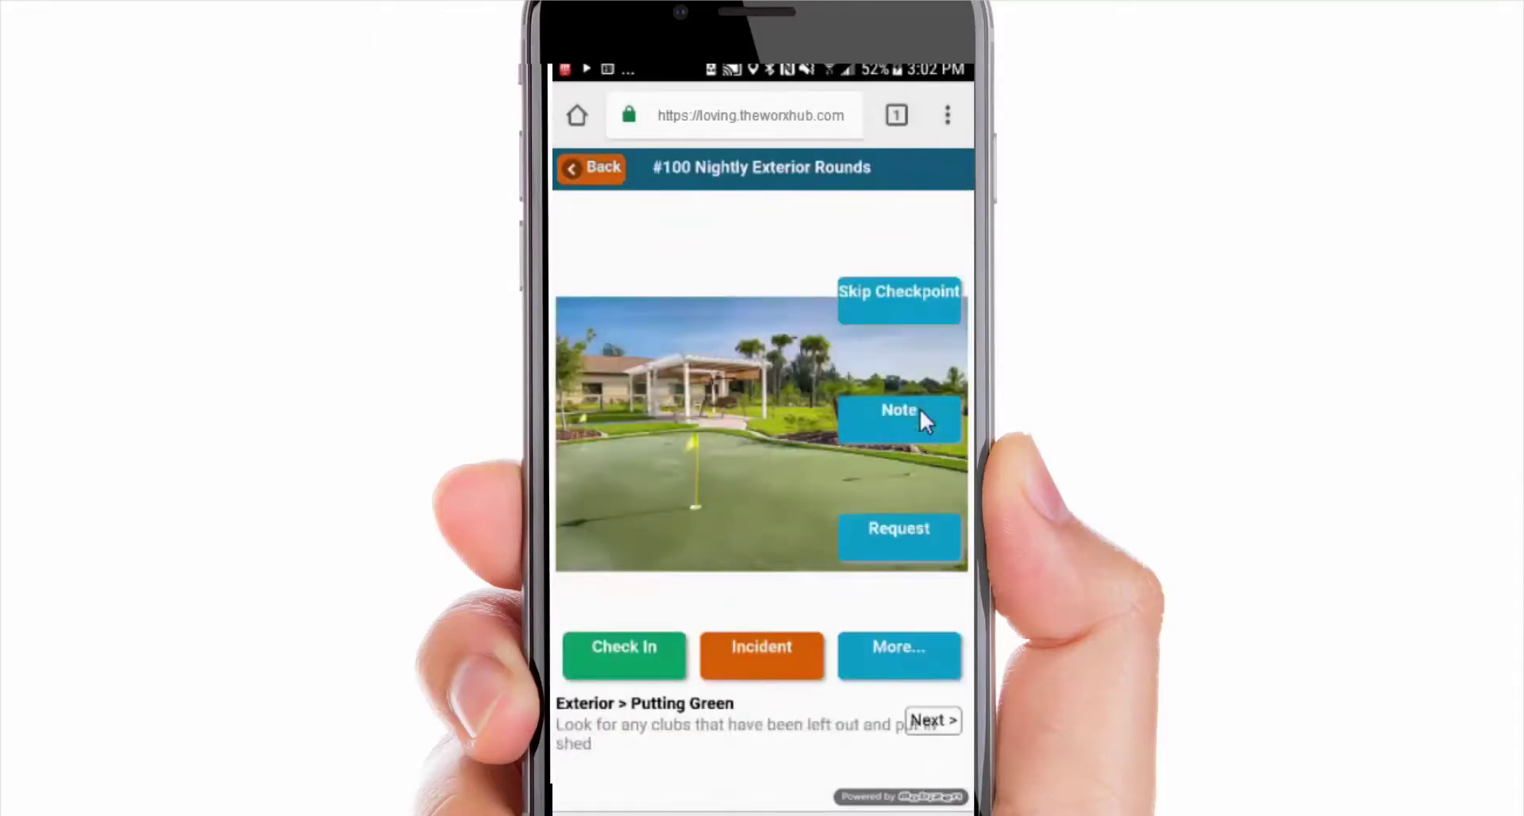
pyautogui.click(919, 408)
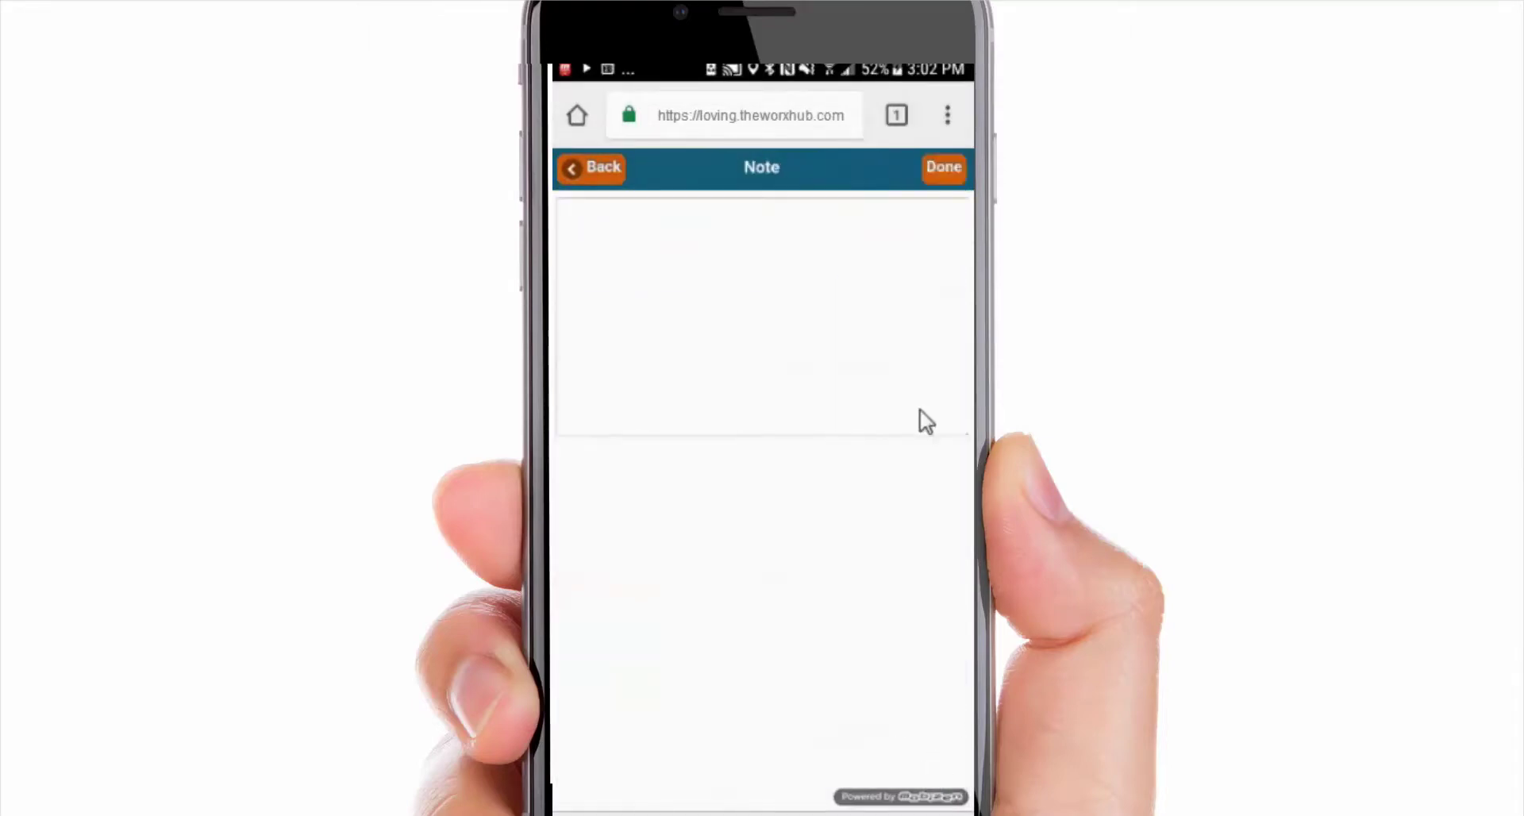
pyautogui.click(824, 393)
pyautogui.write('clubs were not put away.')
pyautogui.click(952, 176)
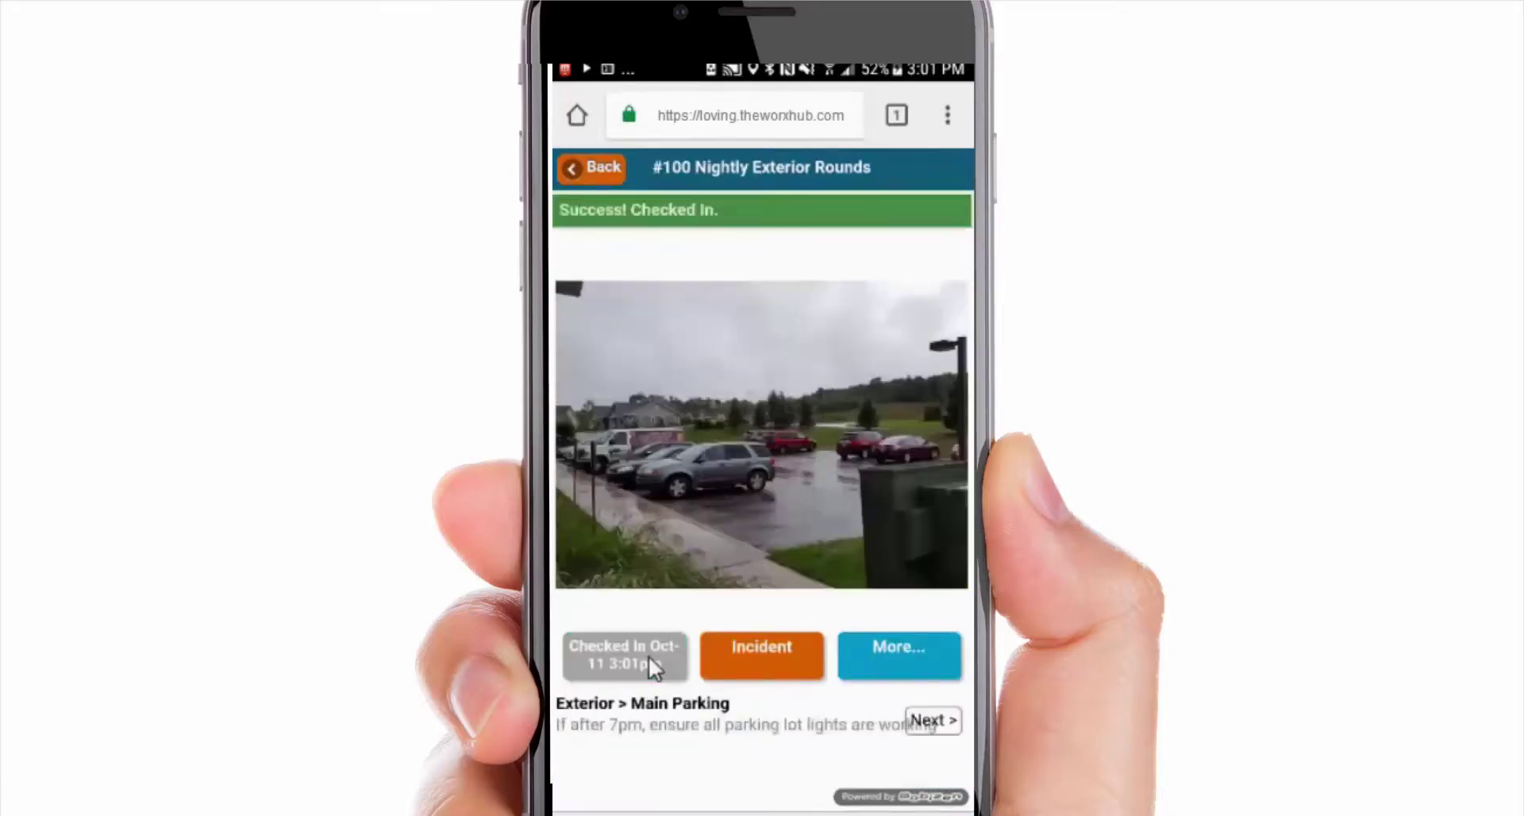
# Report incident 'fender bender involving contractor and resident car' noting nobody hurt, then open Category choices.
pyautogui.click(781, 657)
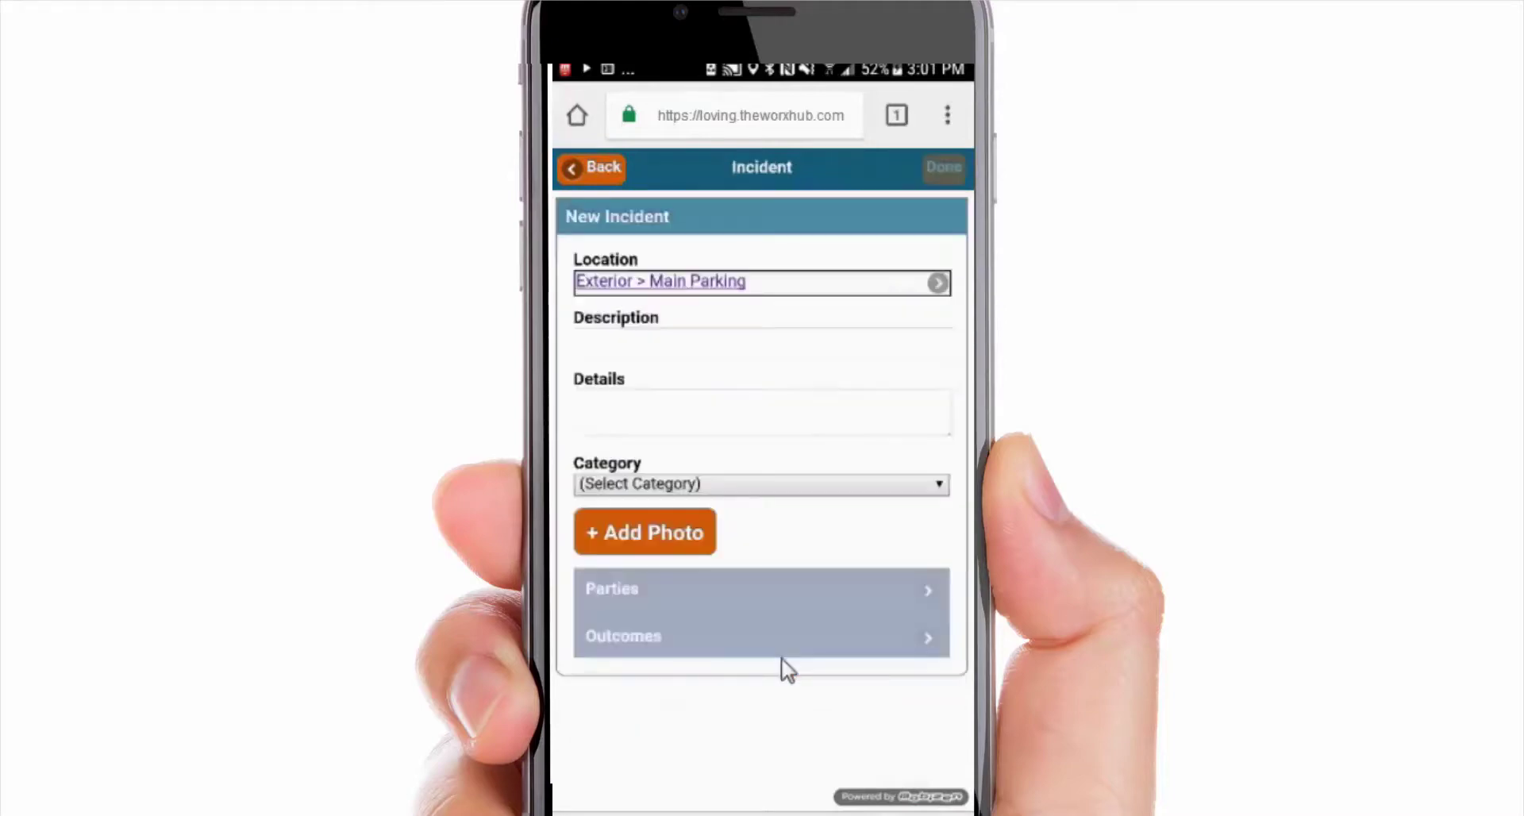
pyautogui.click(834, 356)
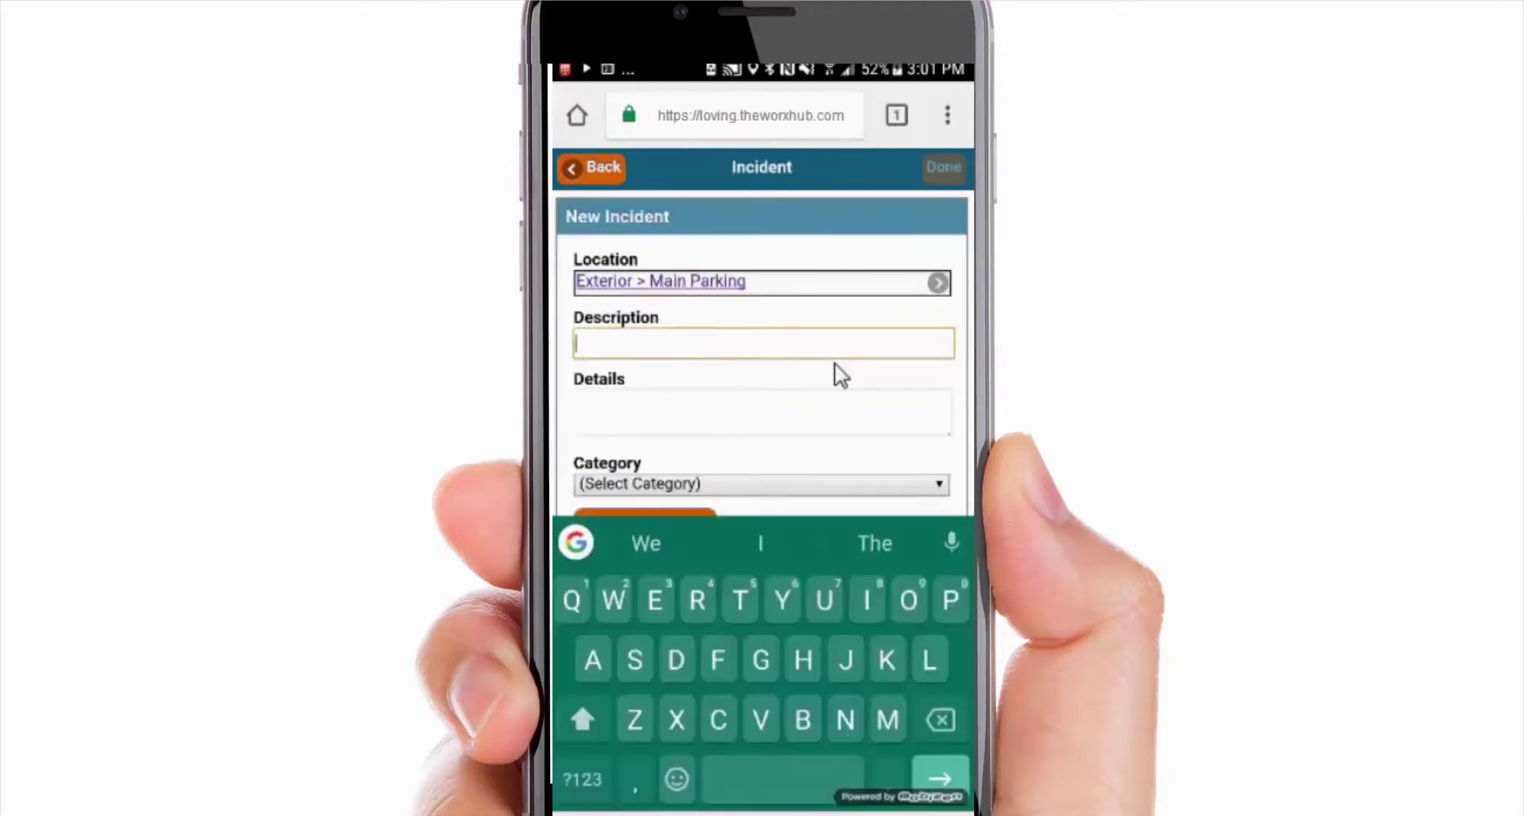
pyautogui.write('fender bender involving cont')
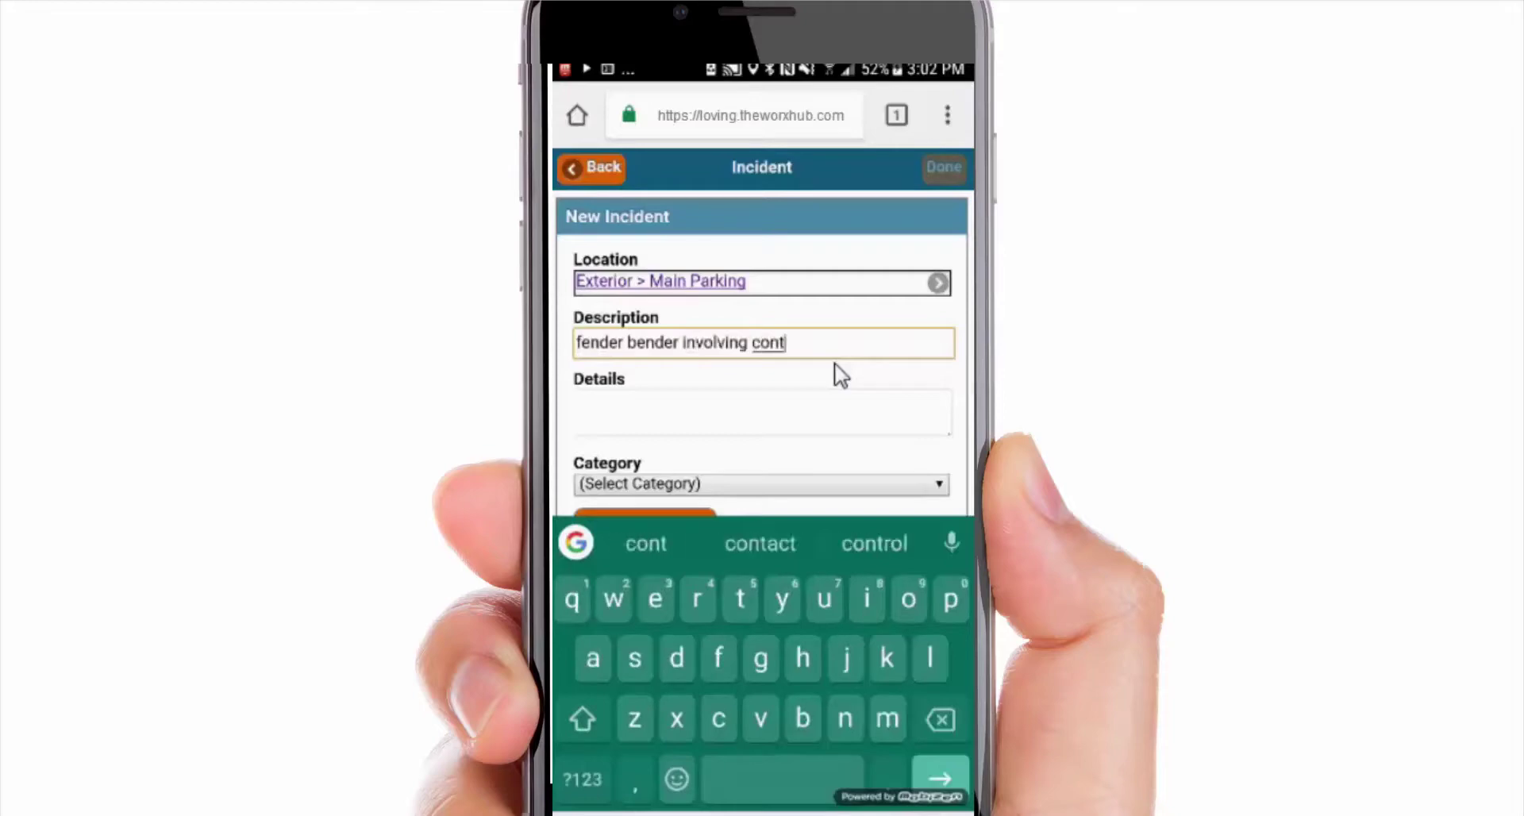
pyautogui.write('ractor and resident car')
pyautogui.click(794, 421)
pyautogui.write('nobody hurt but Mrs. Jones se')
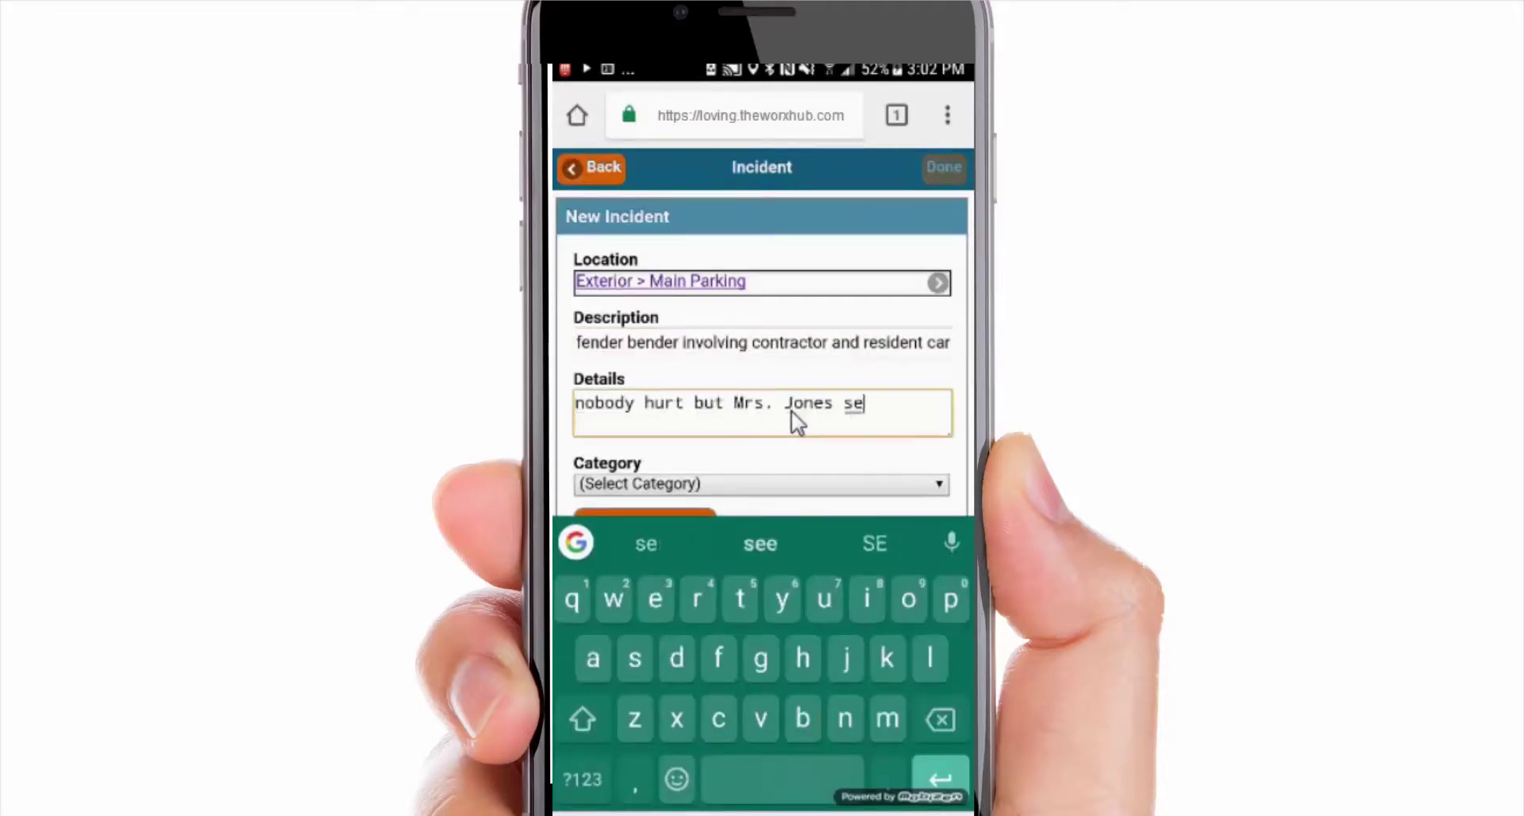
pyautogui.write('nt to emerge to be sure')
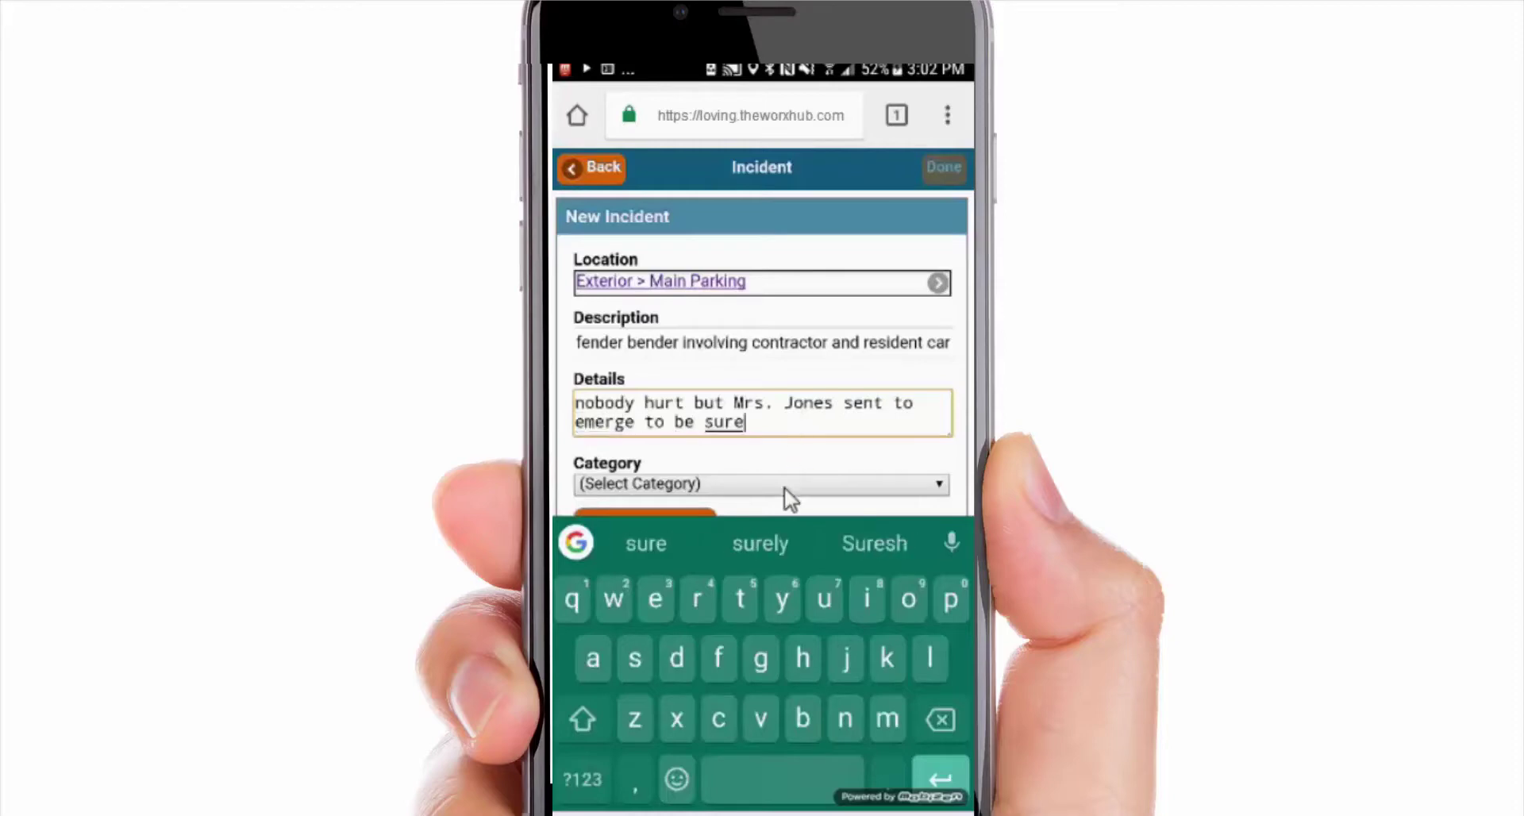
pyautogui.click(768, 484)
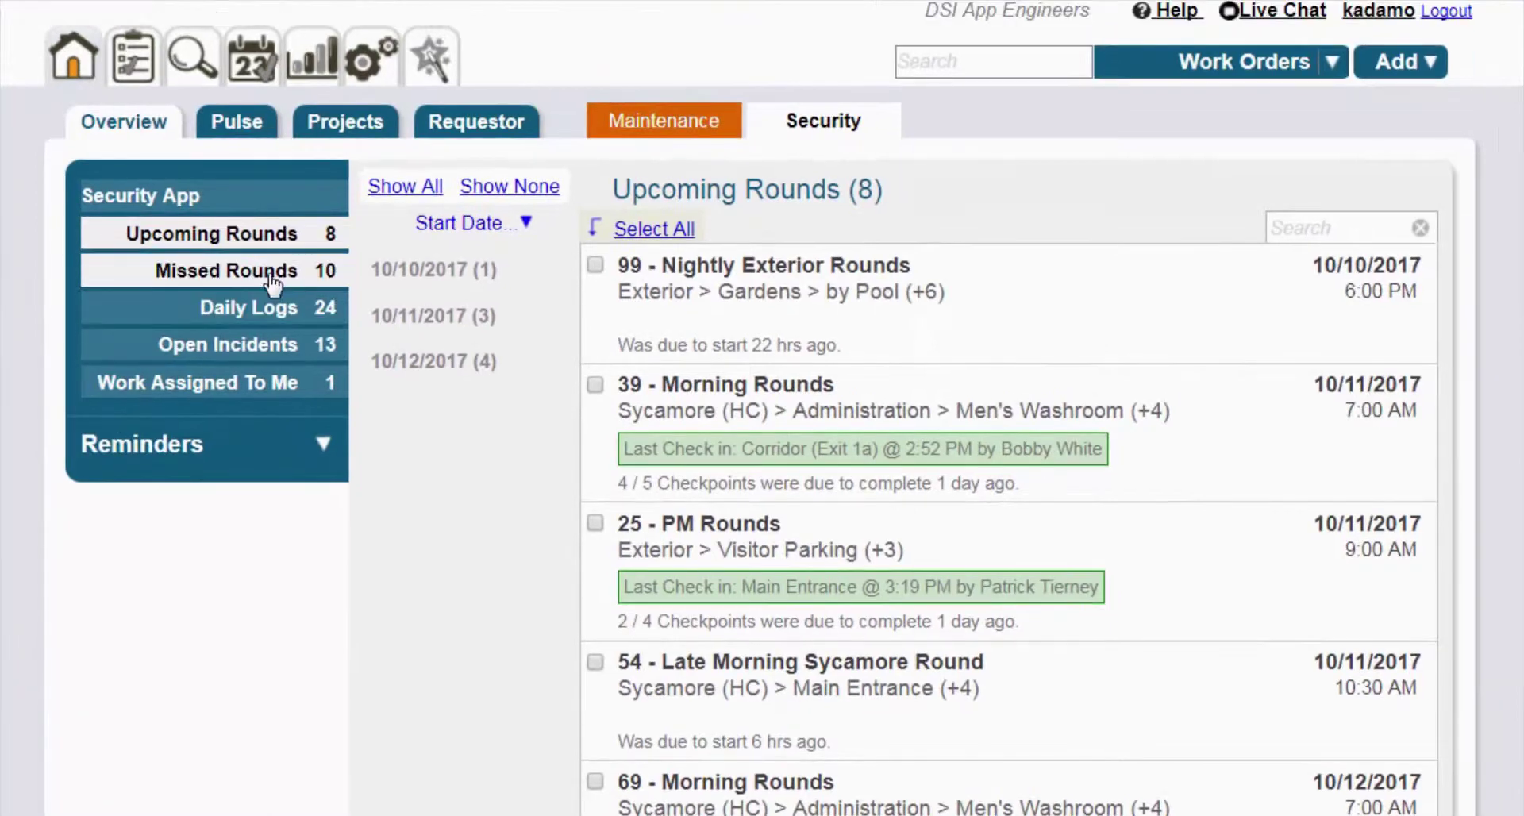
# Acknowledge missed round #38 Morning Rounds, then go to the Daily Logs.
pyautogui.click(274, 263)
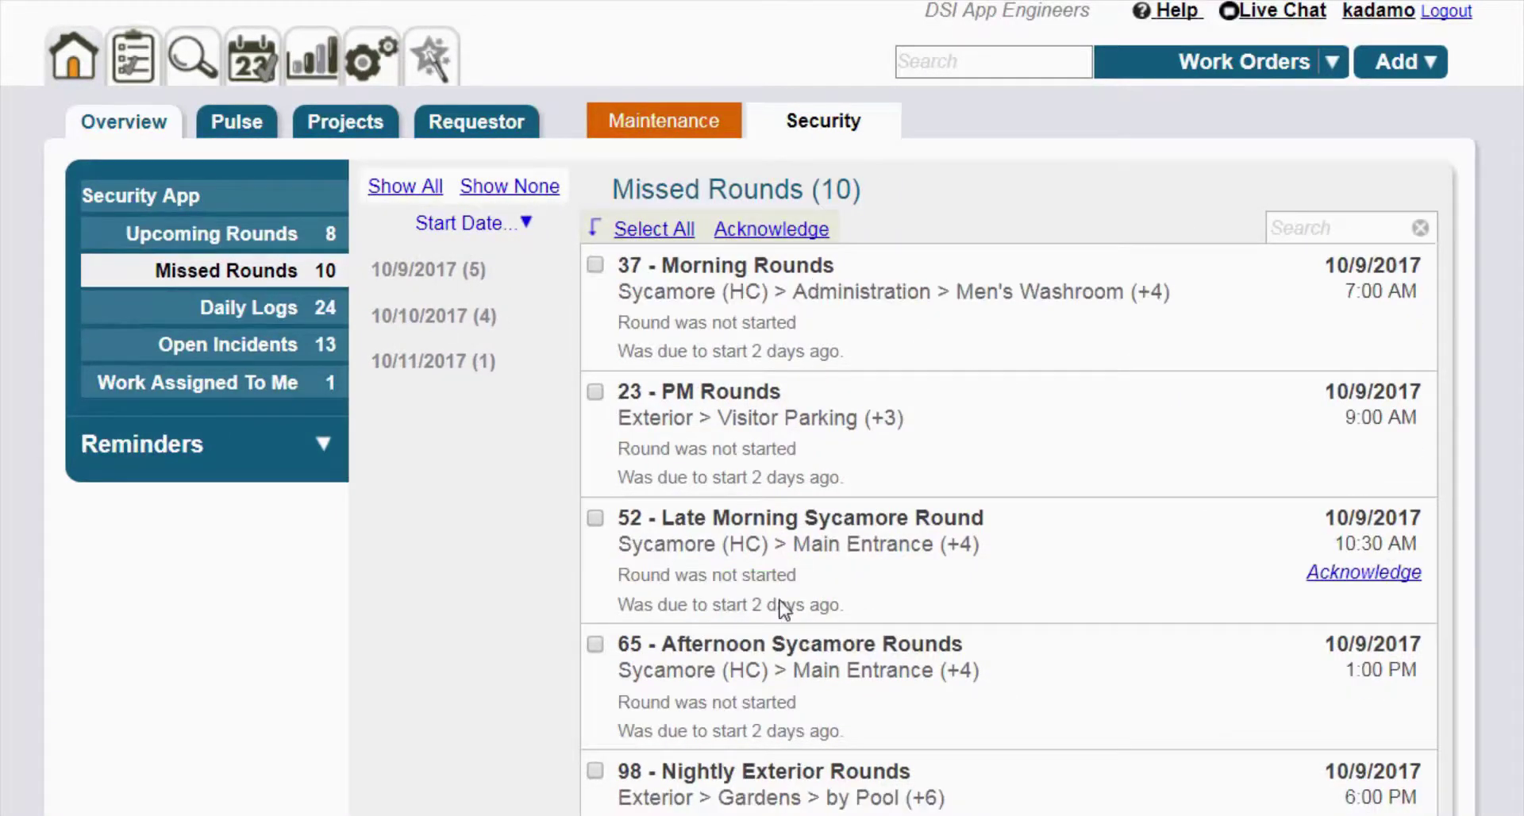
pyautogui.scroll(-5, 818, 516)
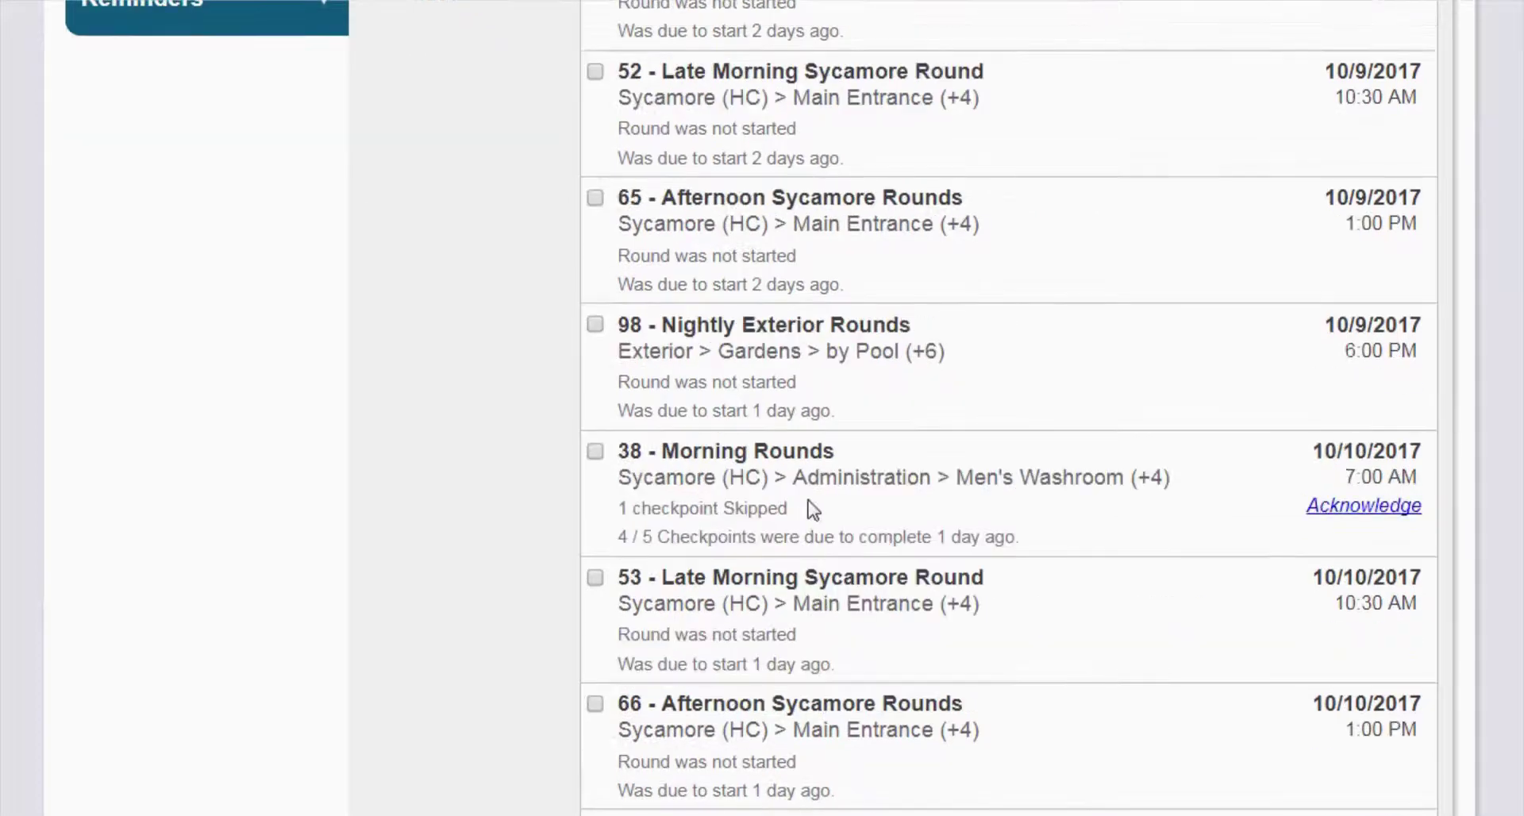
pyautogui.click(1340, 509)
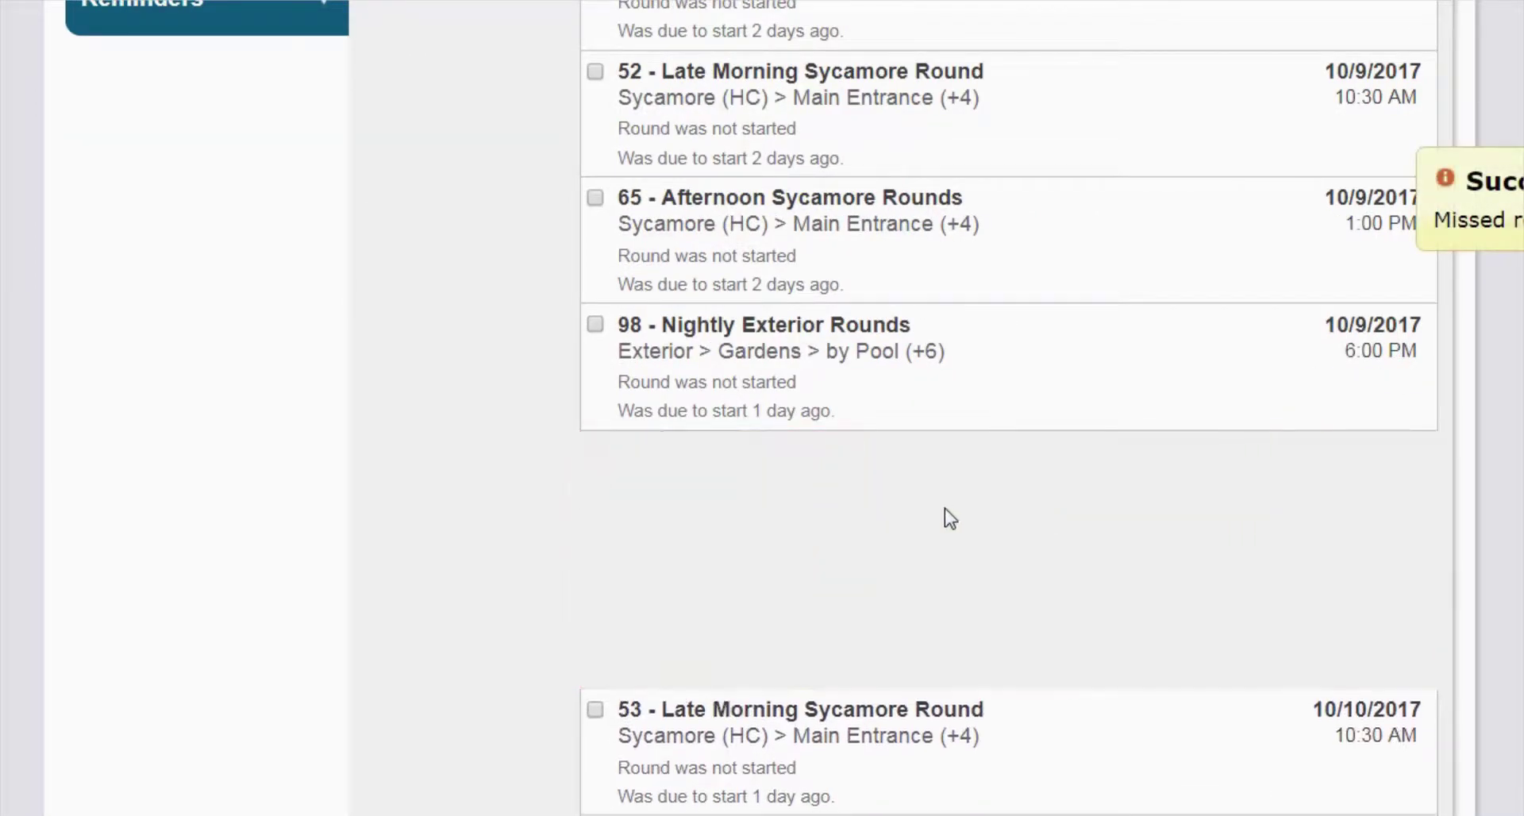
pyautogui.scroll(5, 860, 516)
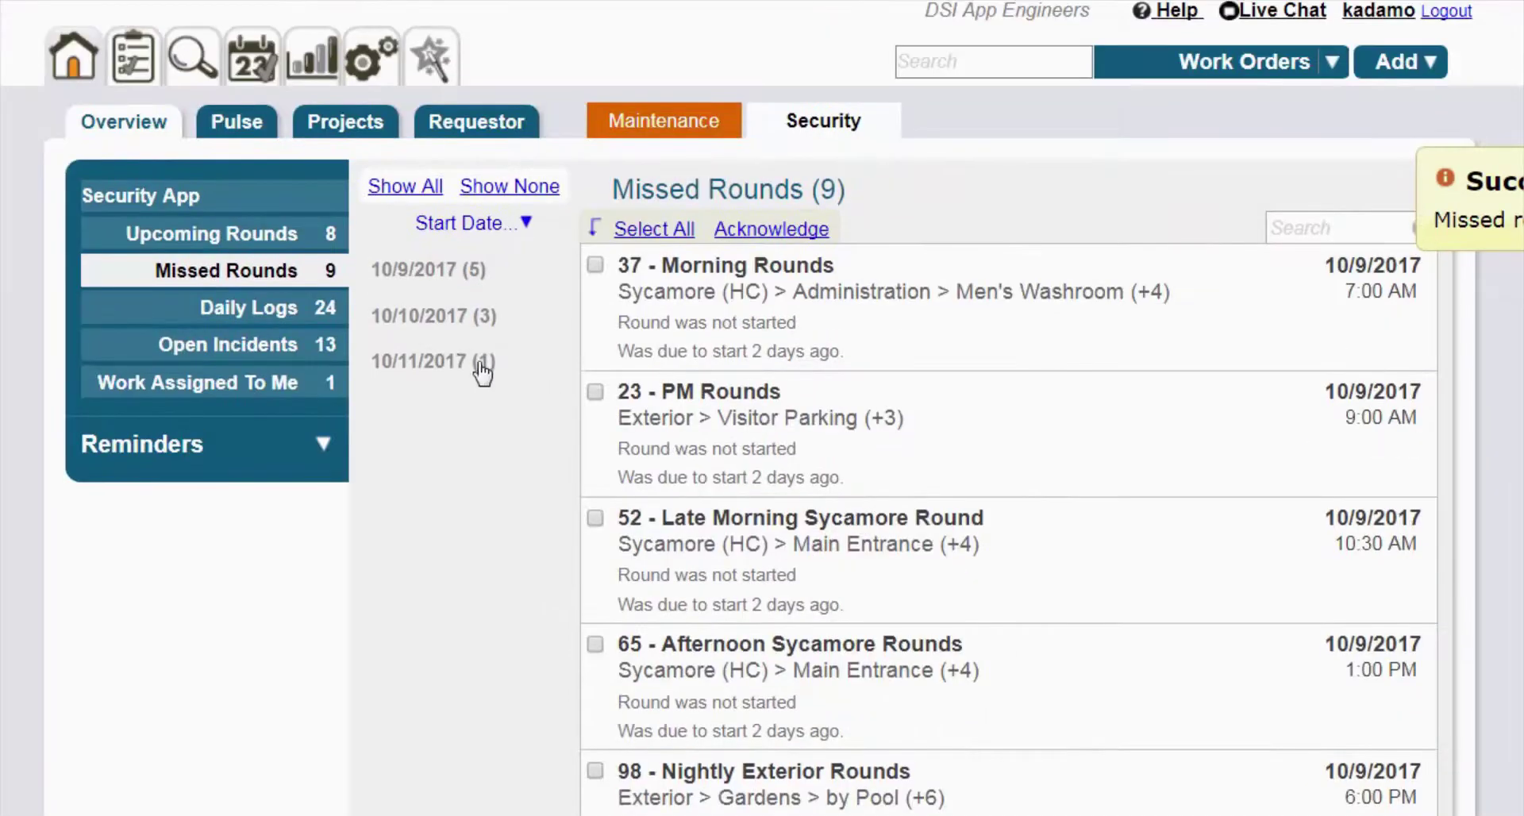
pyautogui.click(292, 316)
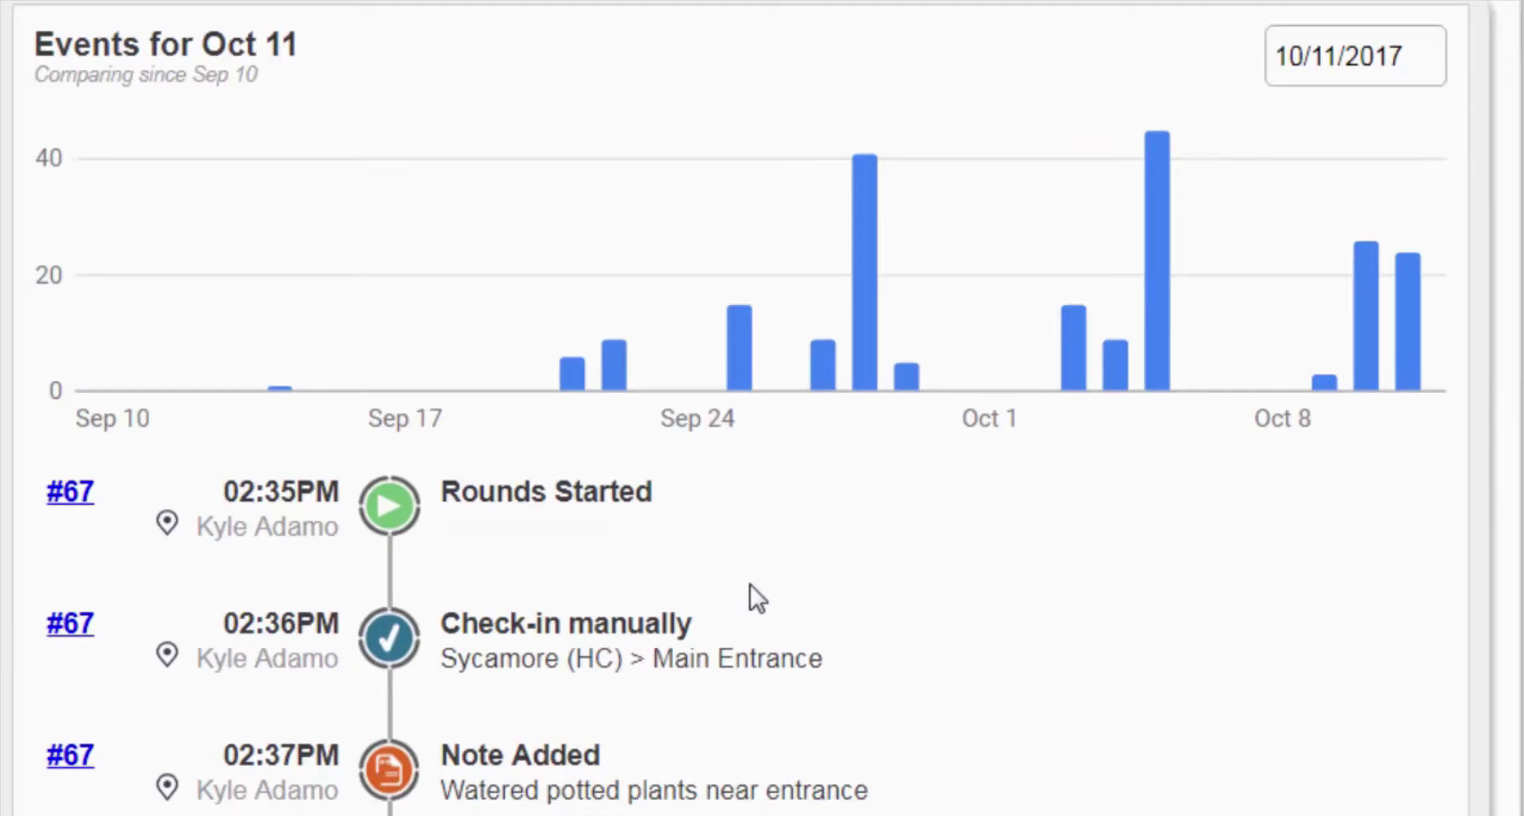
# Scroll through the Daily Logs timeline of security events.
pyautogui.scroll(-8, 750, 584)
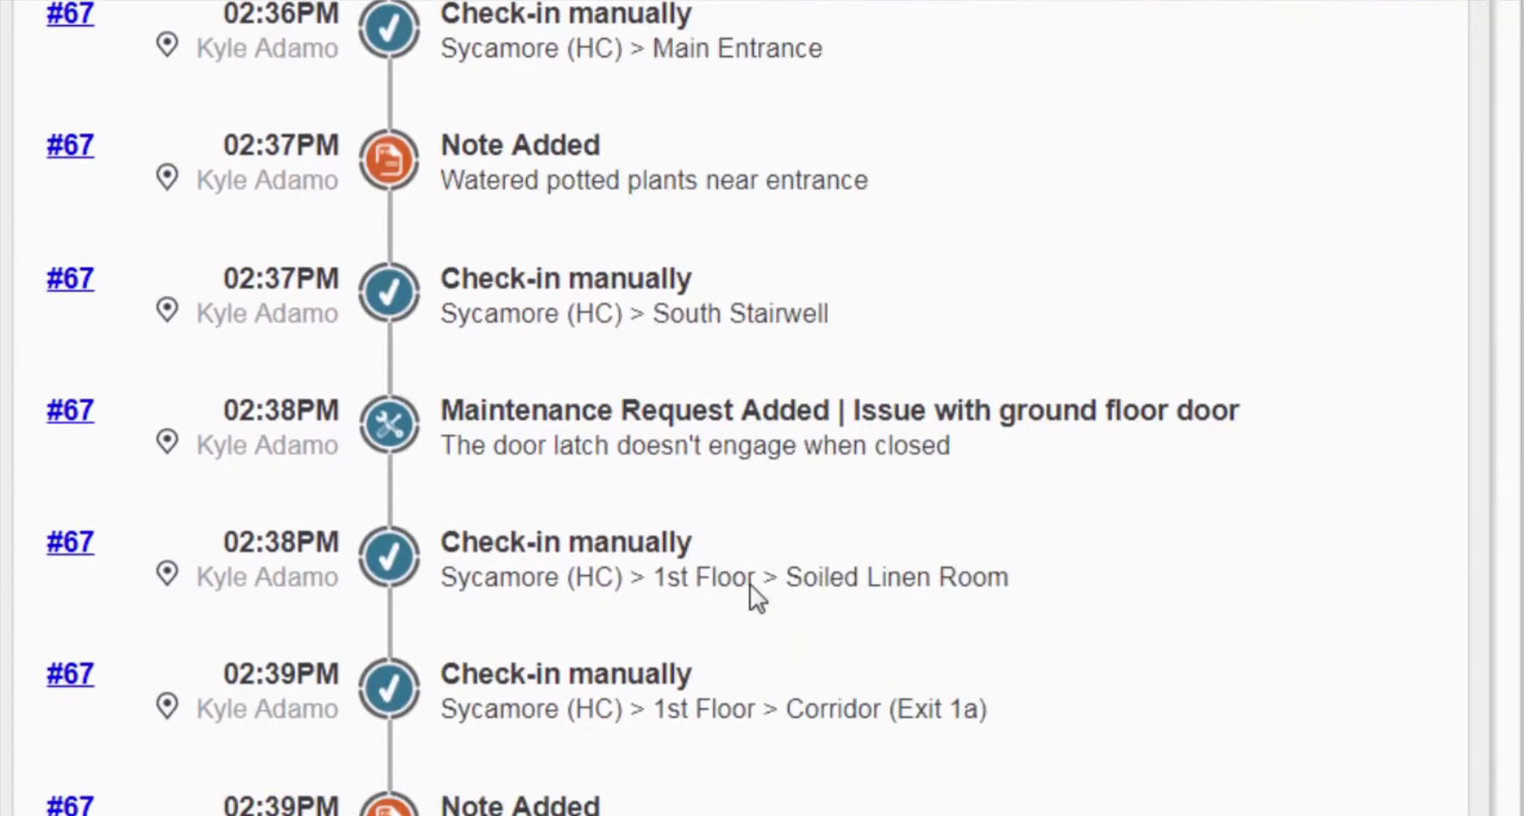
pyautogui.scroll(-8, 710, 457)
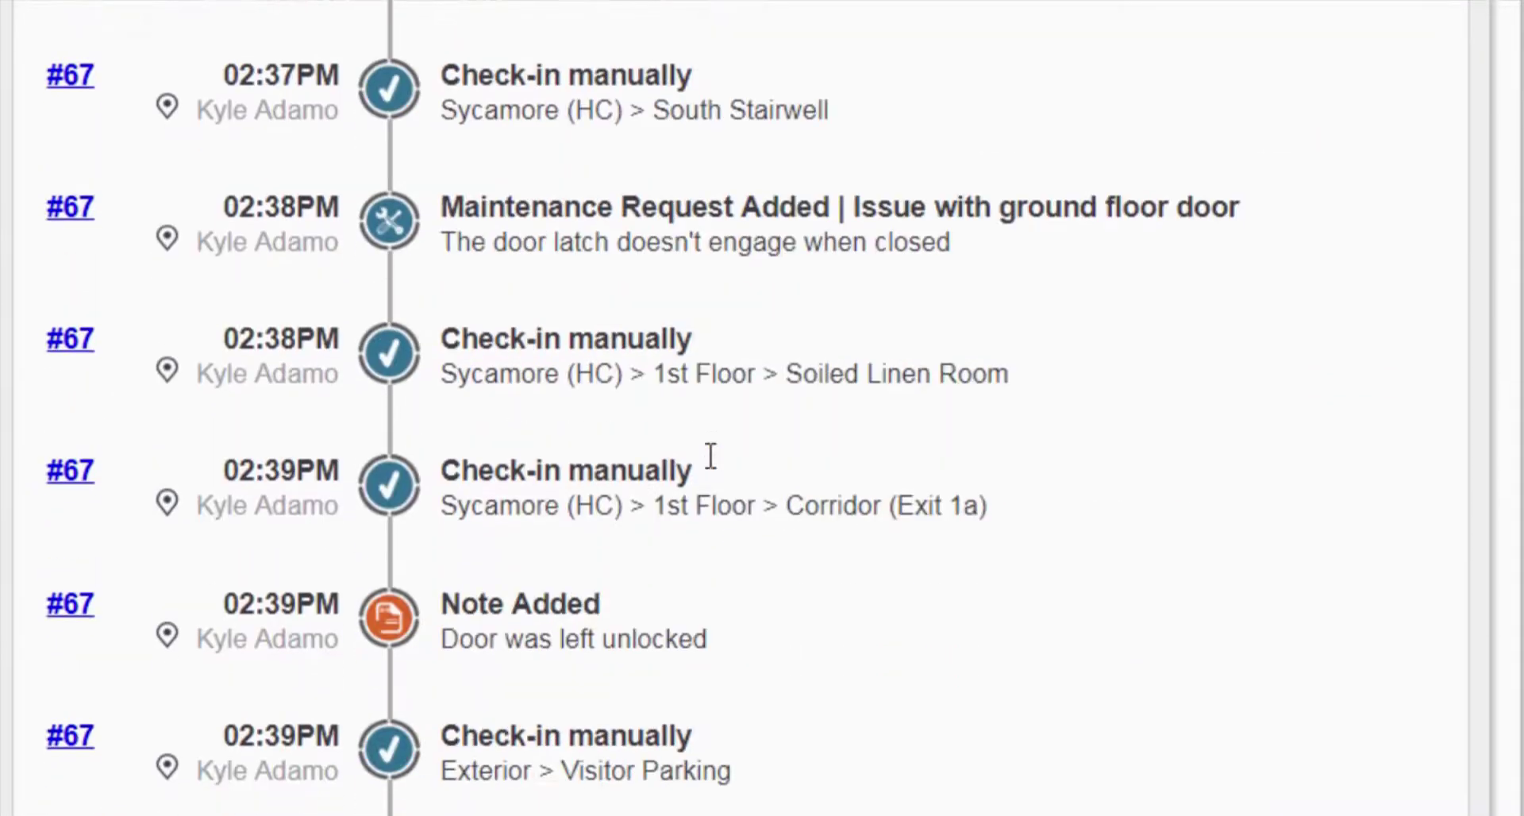
pyautogui.scroll(-2, 710, 456)
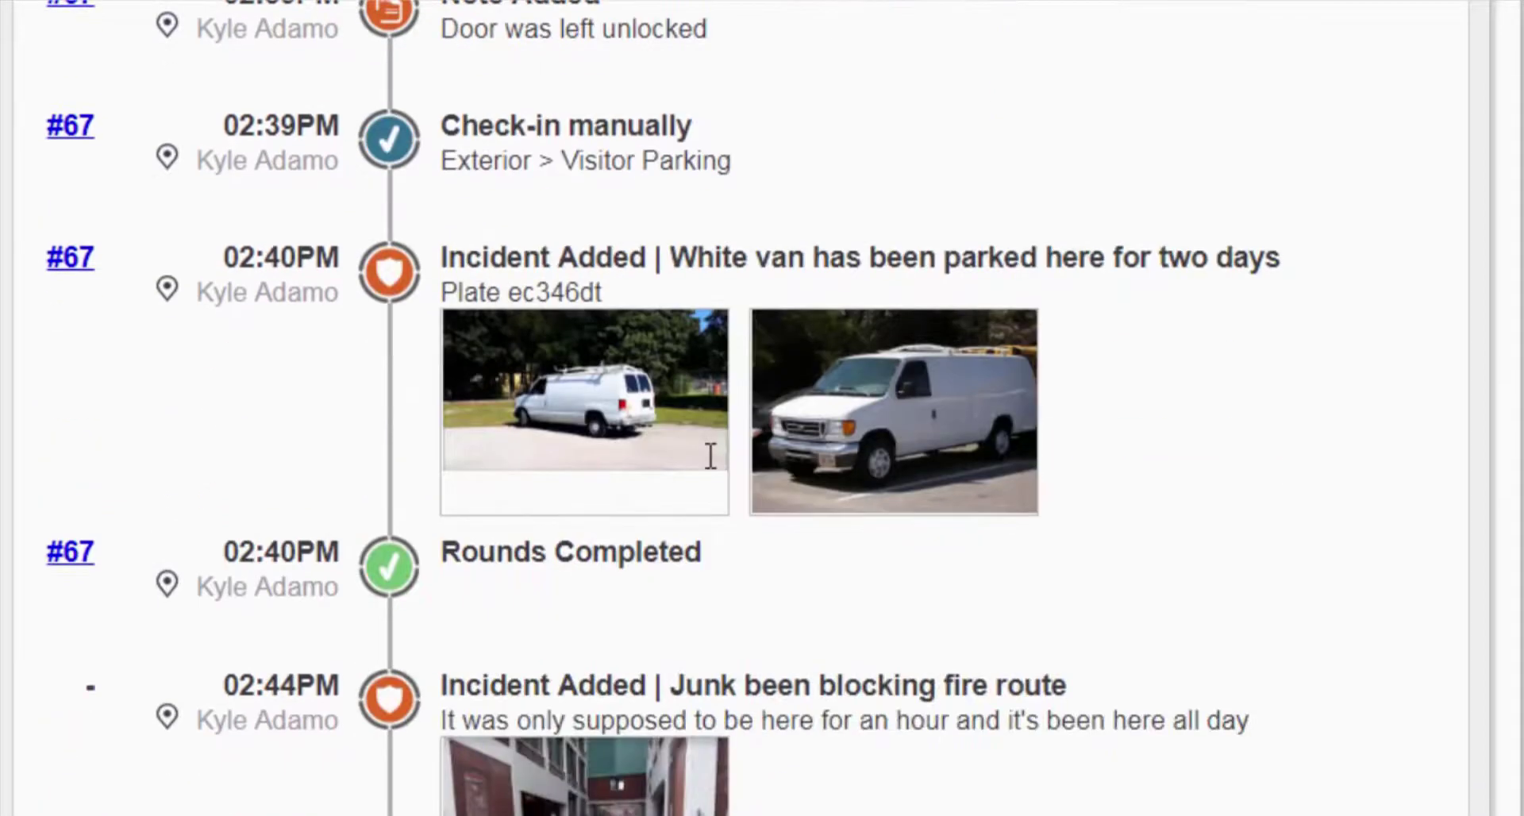
pyautogui.scroll(-3, 713, 470)
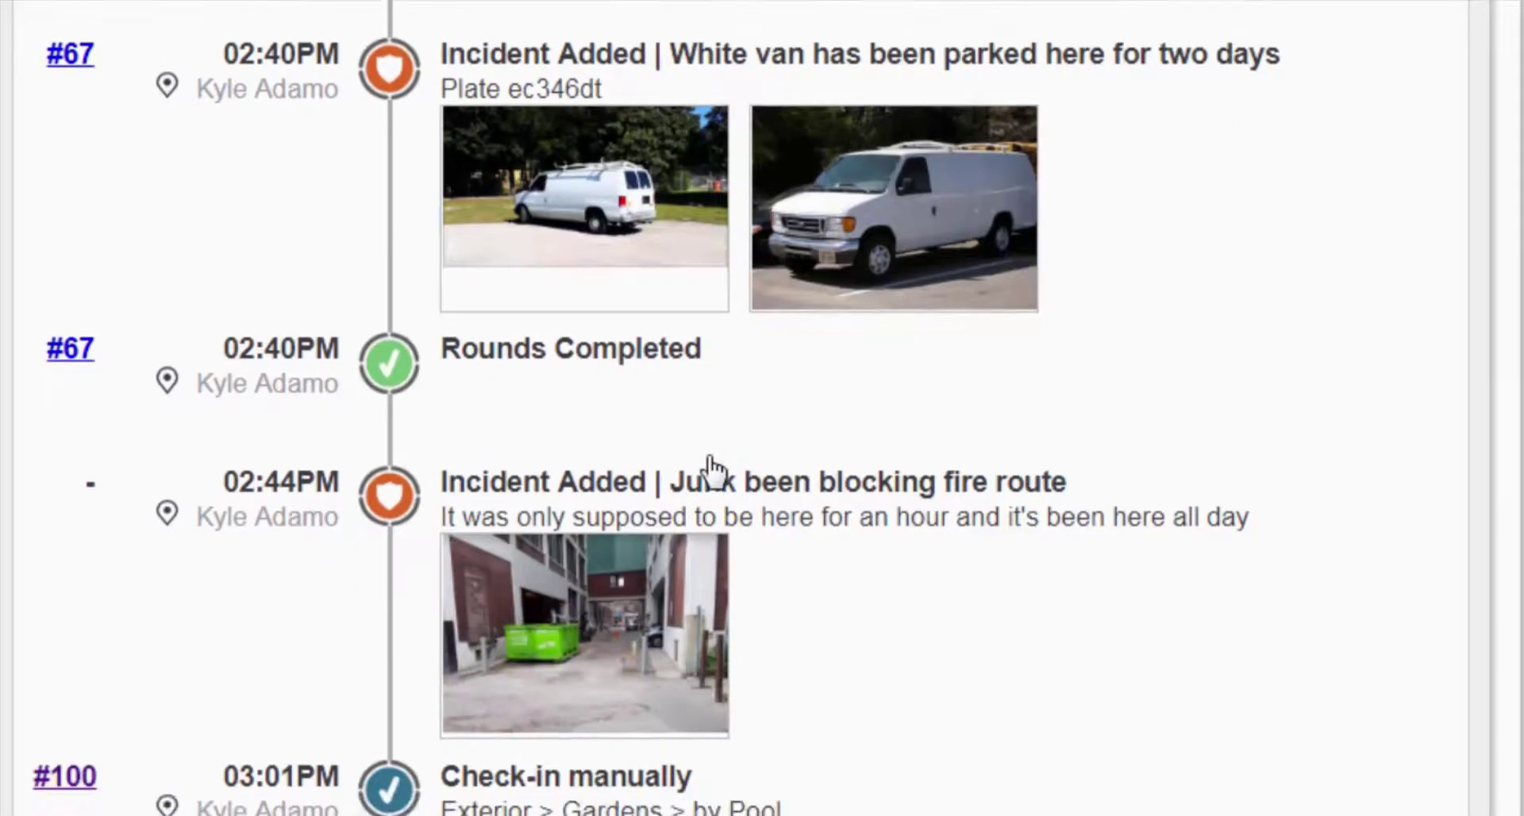
pyautogui.scroll(-3, 711, 465)
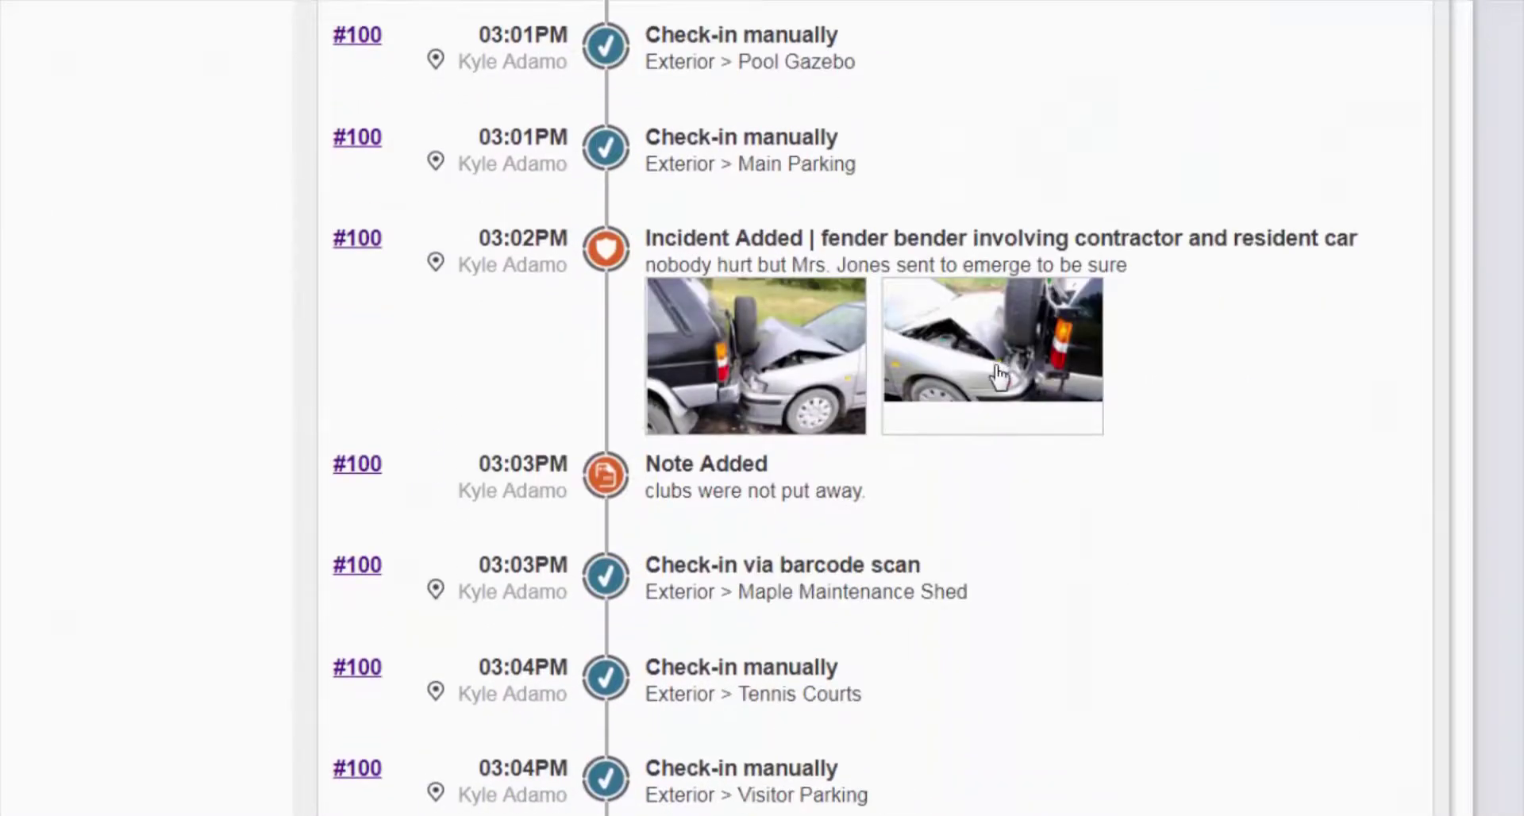
pyautogui.scroll(-2, 999, 377)
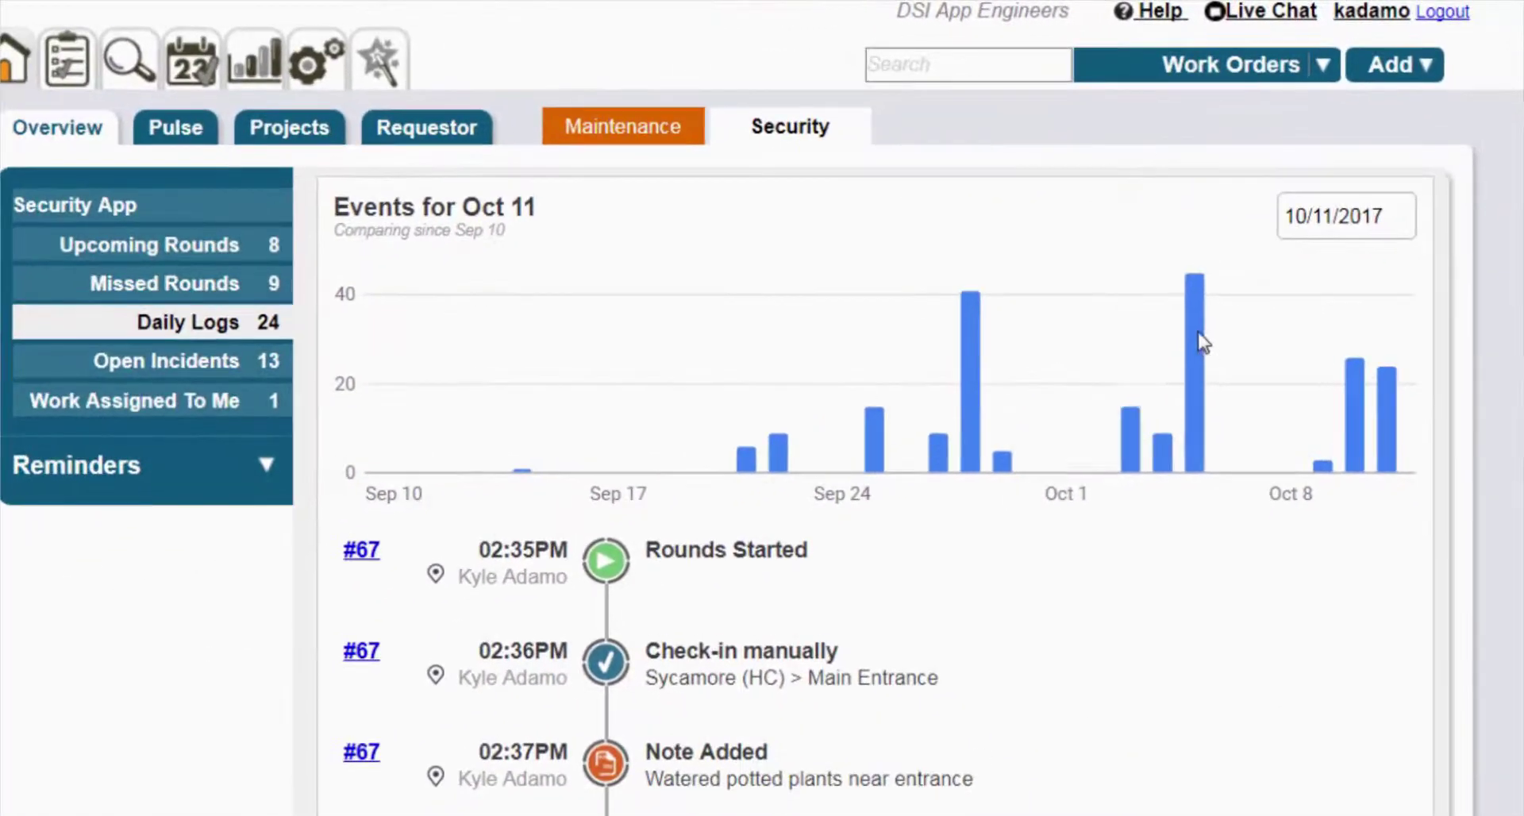
# Filter to Oct 5 events, view a check-in's location on the map, then show Open Incidents.
pyautogui.moveTo(1204, 341)
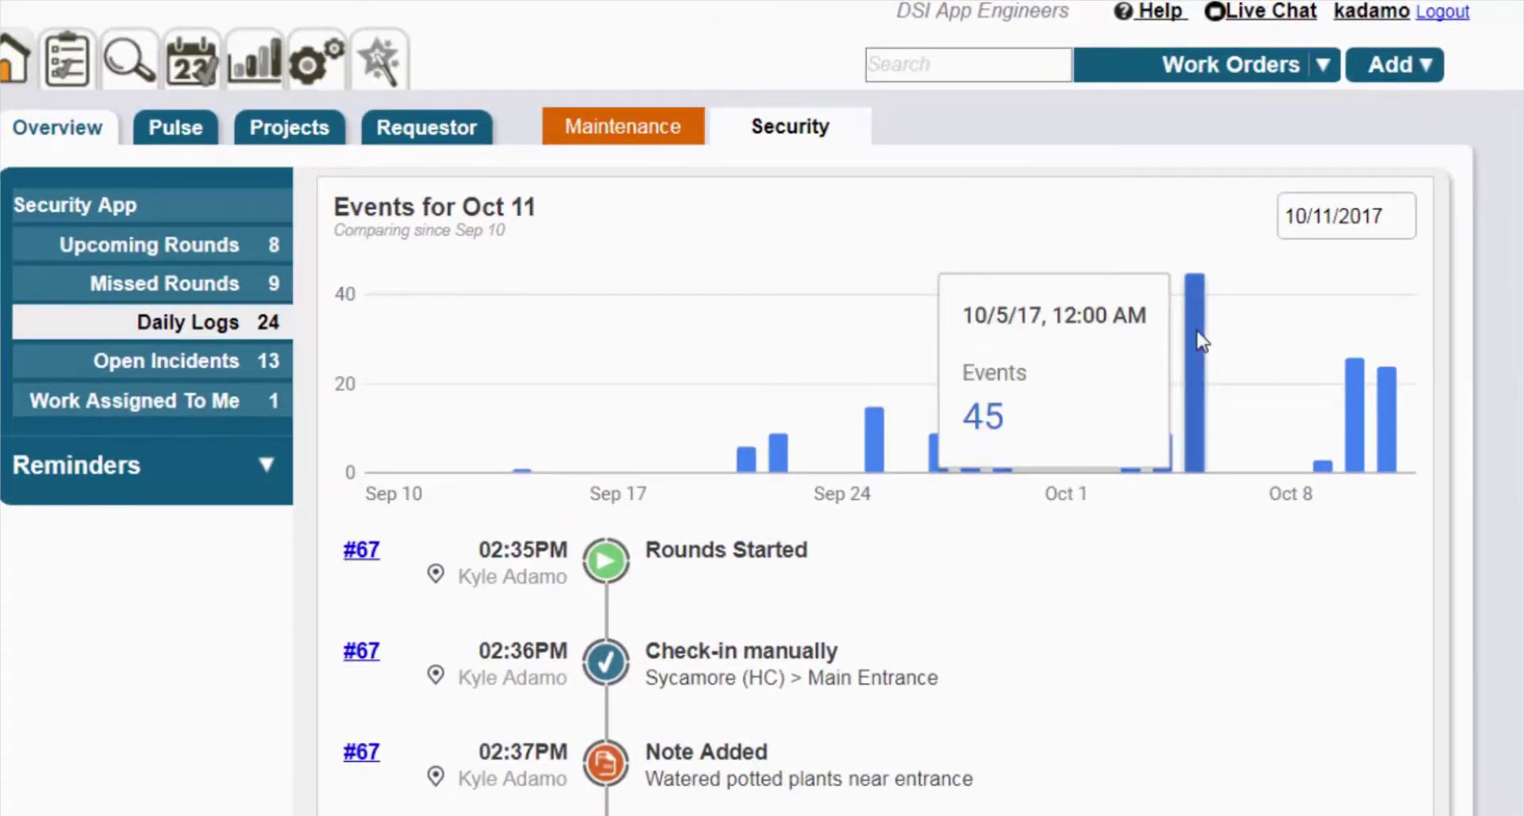
pyautogui.click(1201, 342)
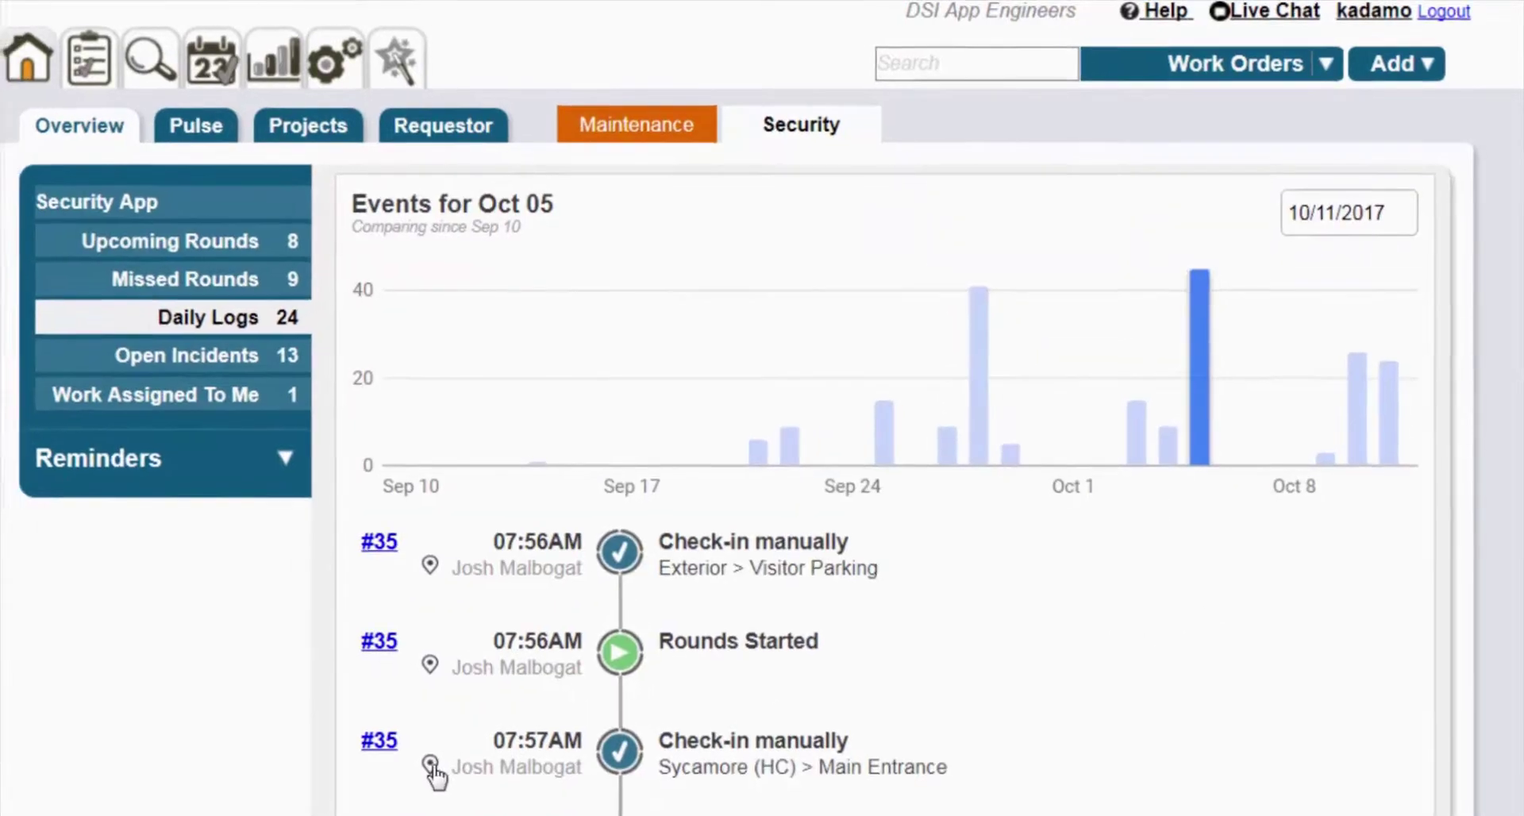
pyautogui.click(464, 744)
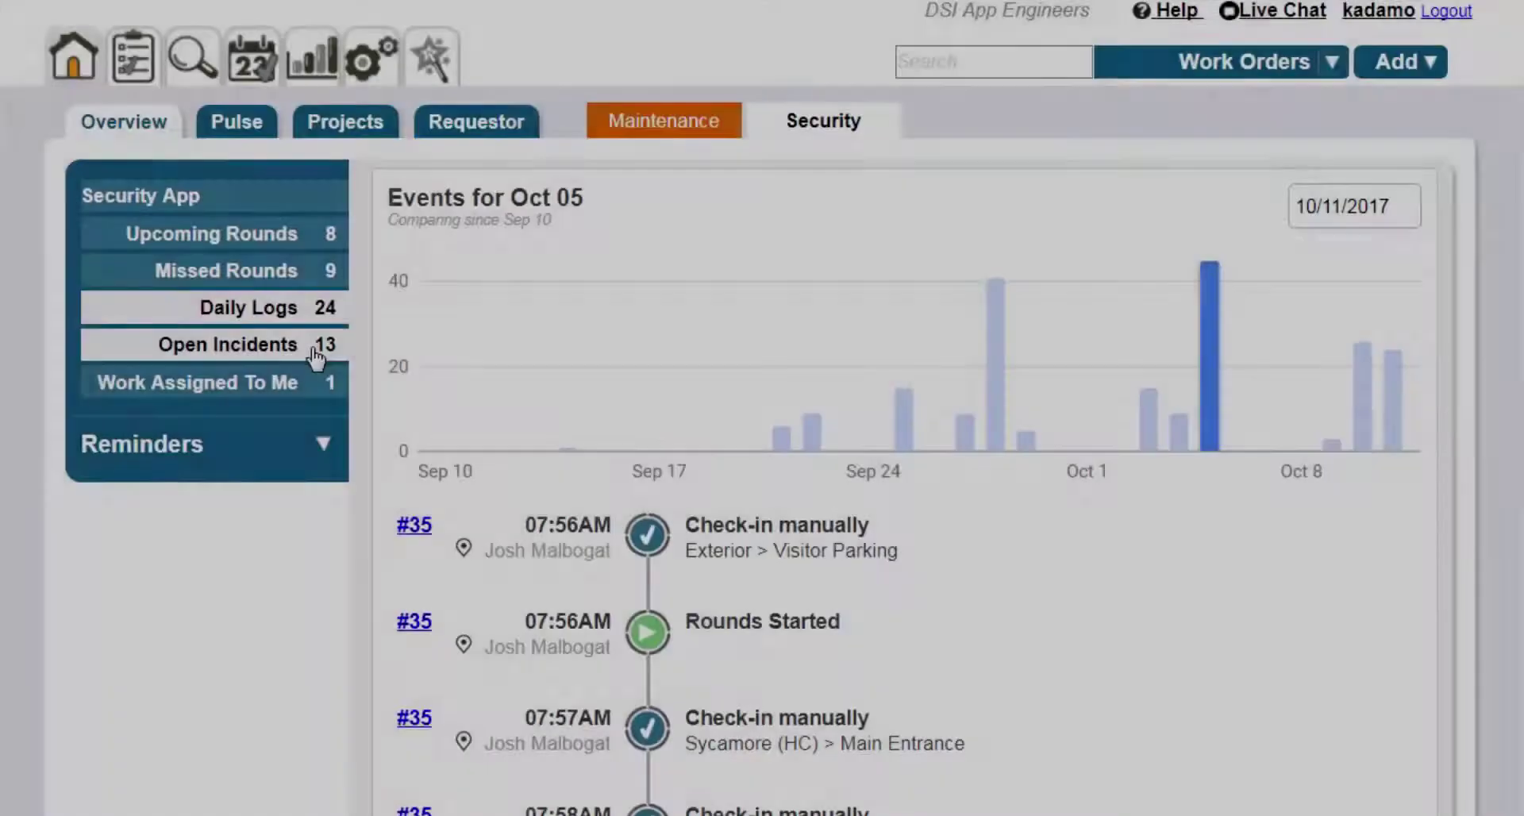
pyautogui.click(313, 349)
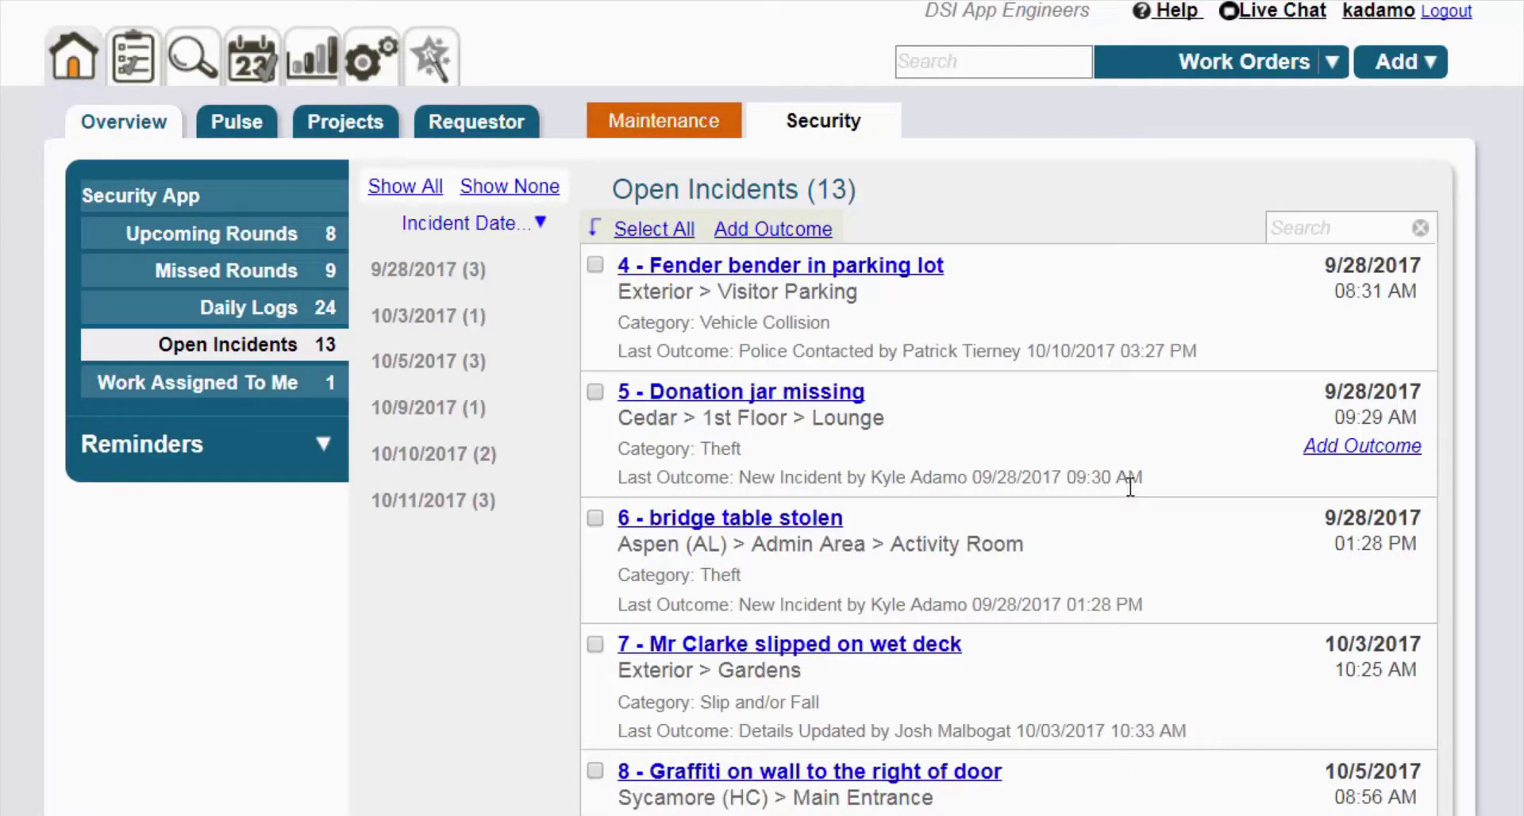
# Resolve incident #6 bridge table stolen with note 'table found. Someone had moved it to storage'.
pyautogui.scroll(-5, 1130, 486)
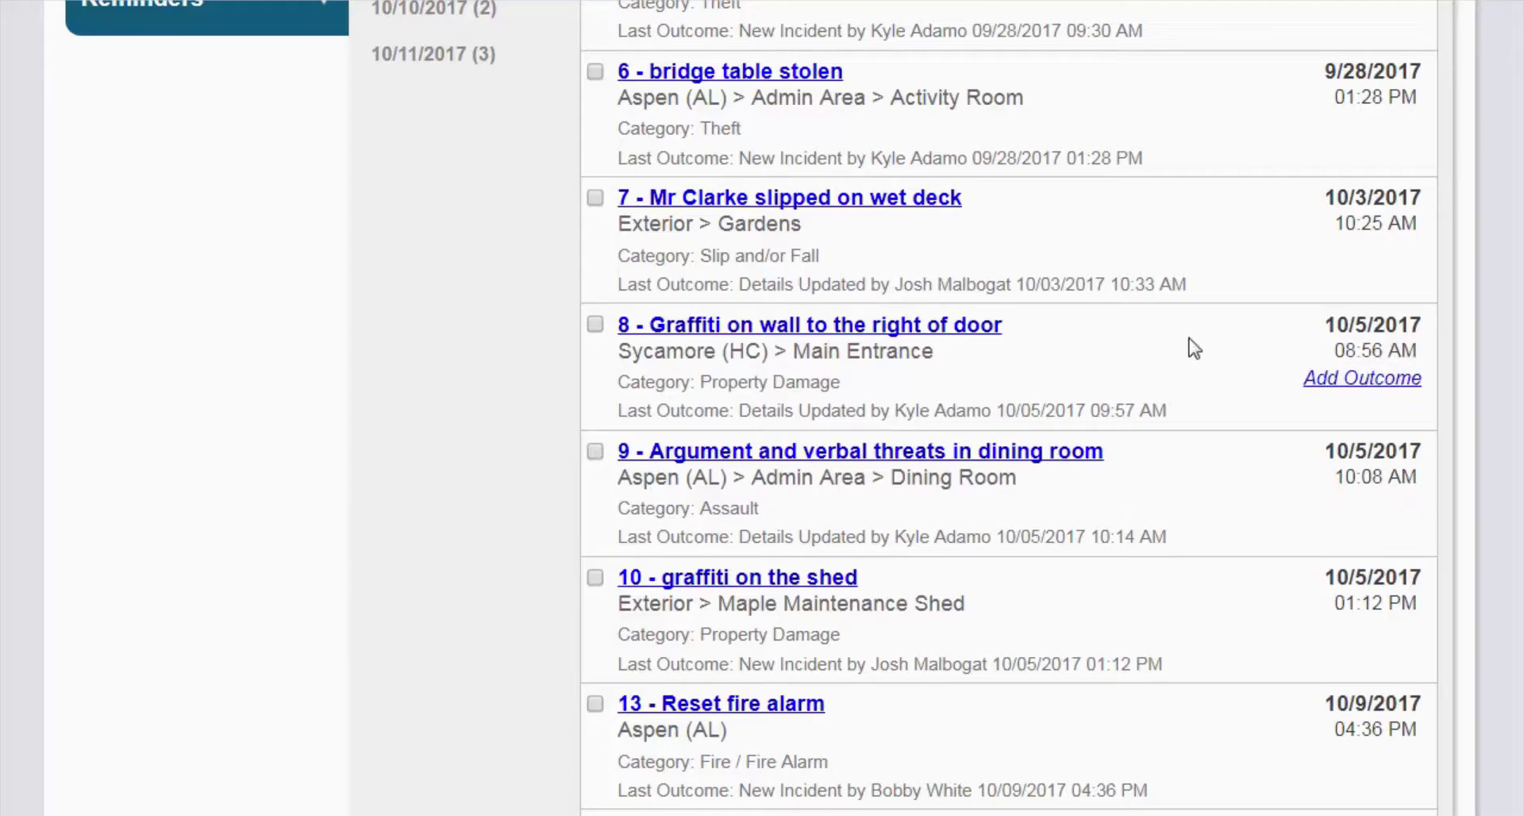
pyautogui.scroll(3, 1099, 476)
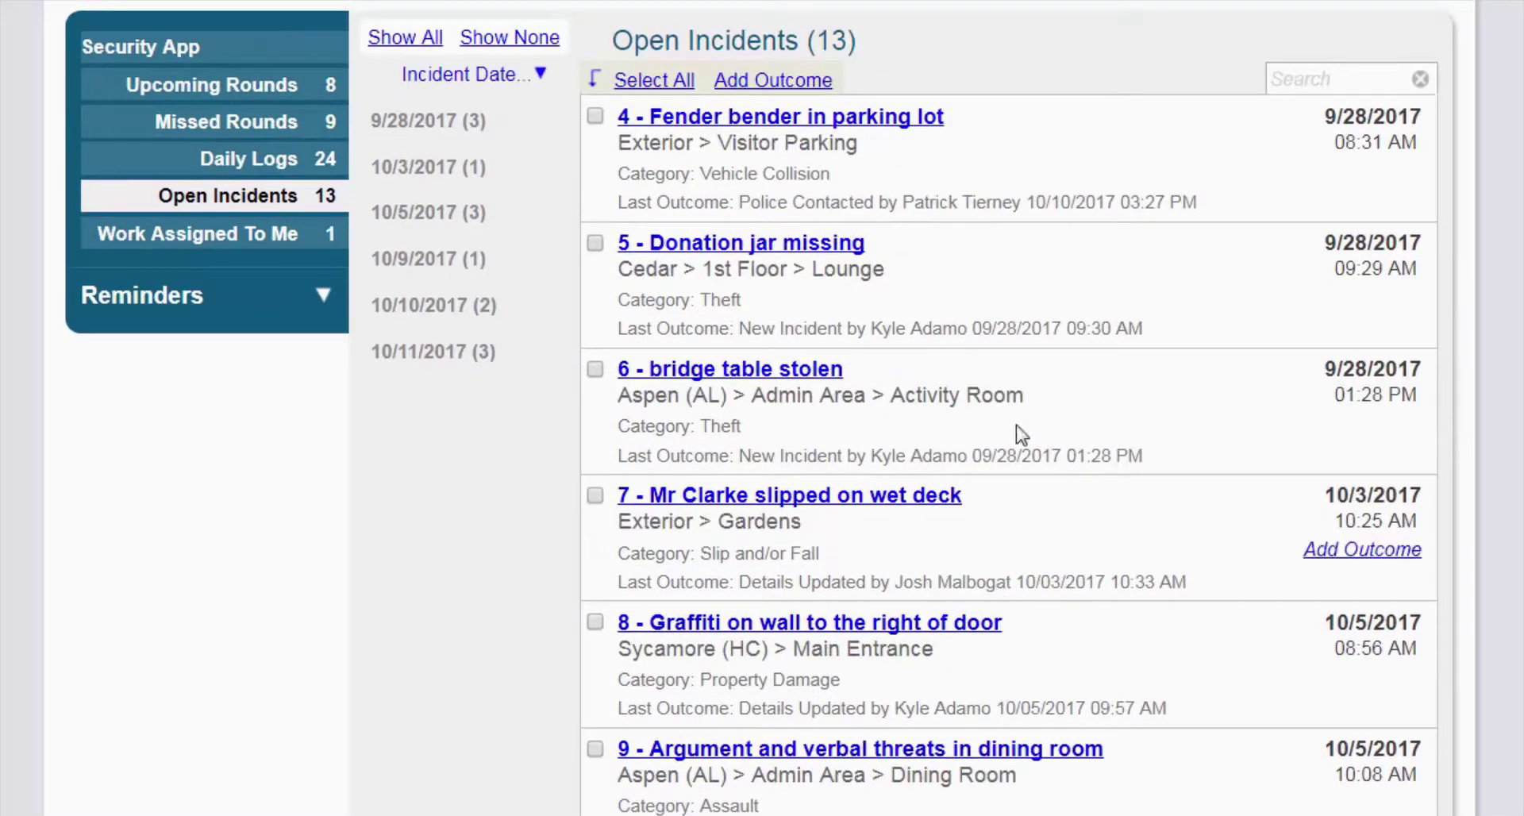
pyautogui.click(1335, 426)
pyautogui.click(707, 541)
pyautogui.click(611, 756)
pyautogui.click(1064, 579)
pyautogui.write('table found. Someone had moved it to storage')
pyautogui.click(1171, 662)
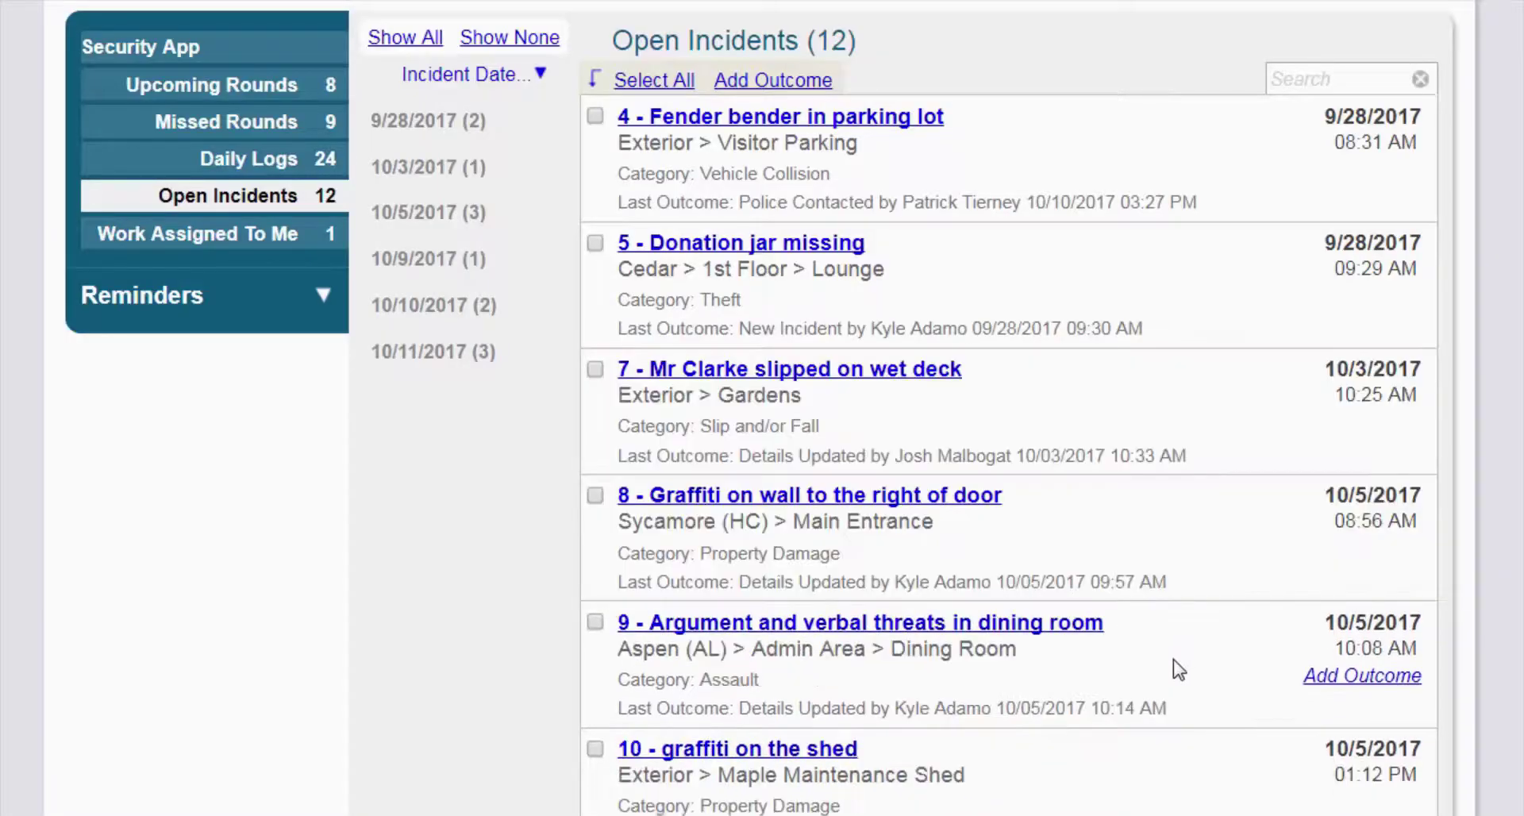